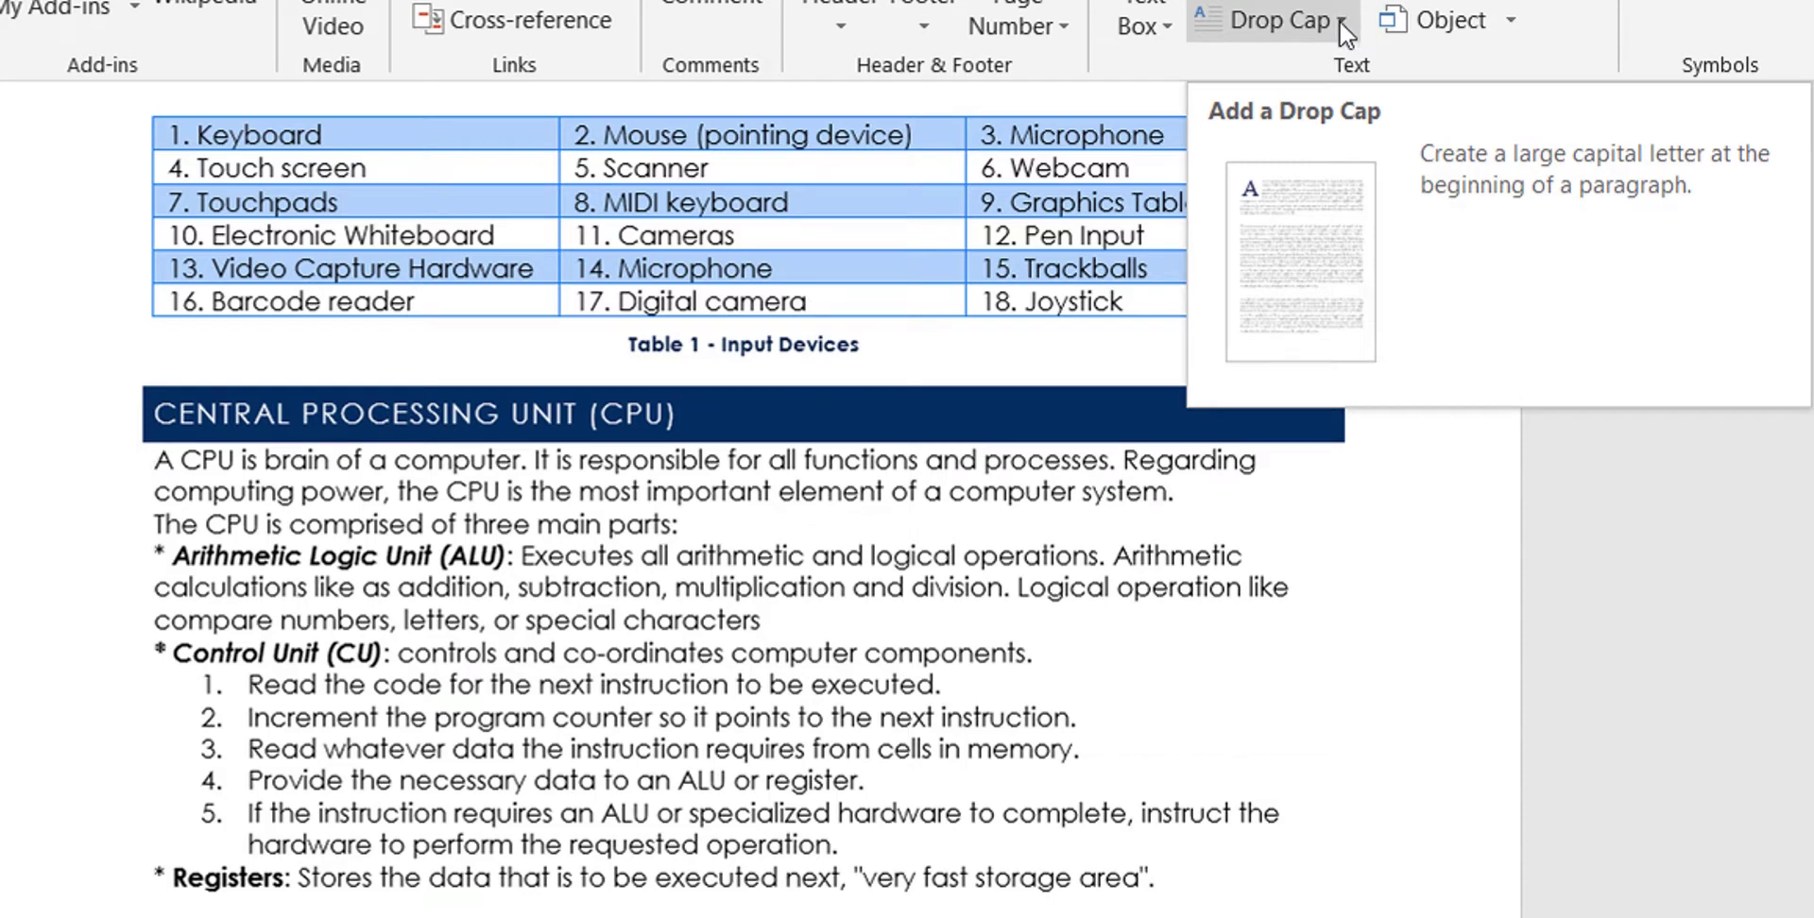
- Give the CPU paragraph a Dropped capital A spanning three lines
{"action": "left_click", "coordinate": [1334, 21]}
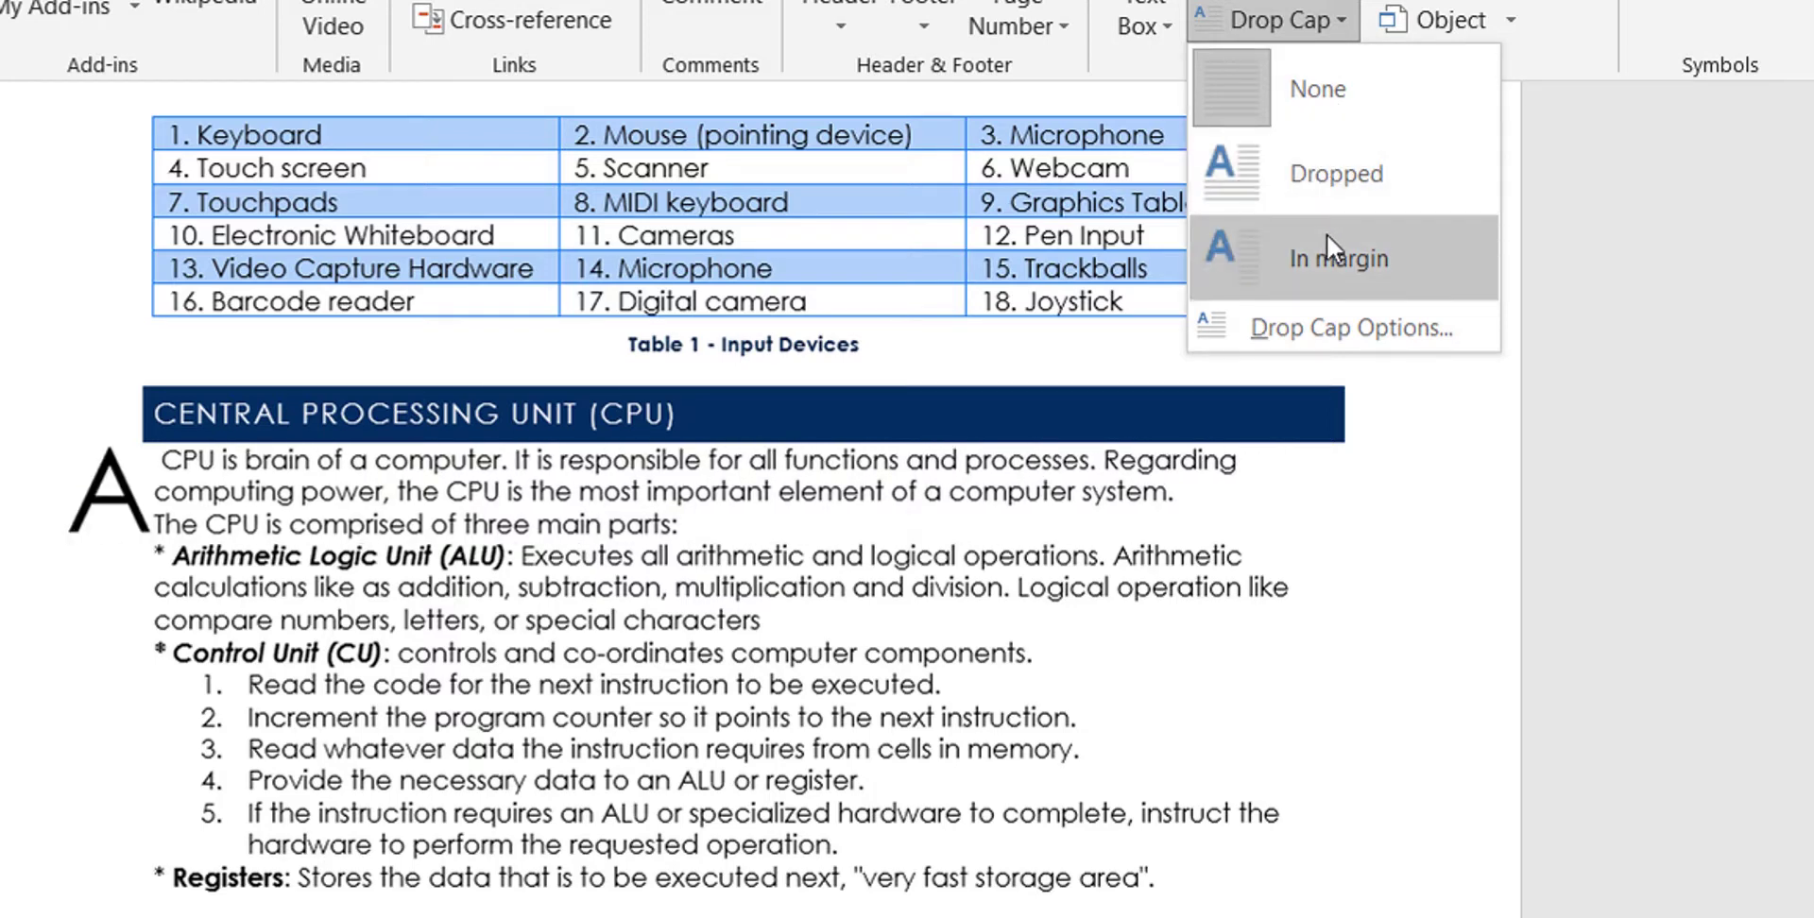
{"action": "left_click", "coordinate": [1351, 178]}
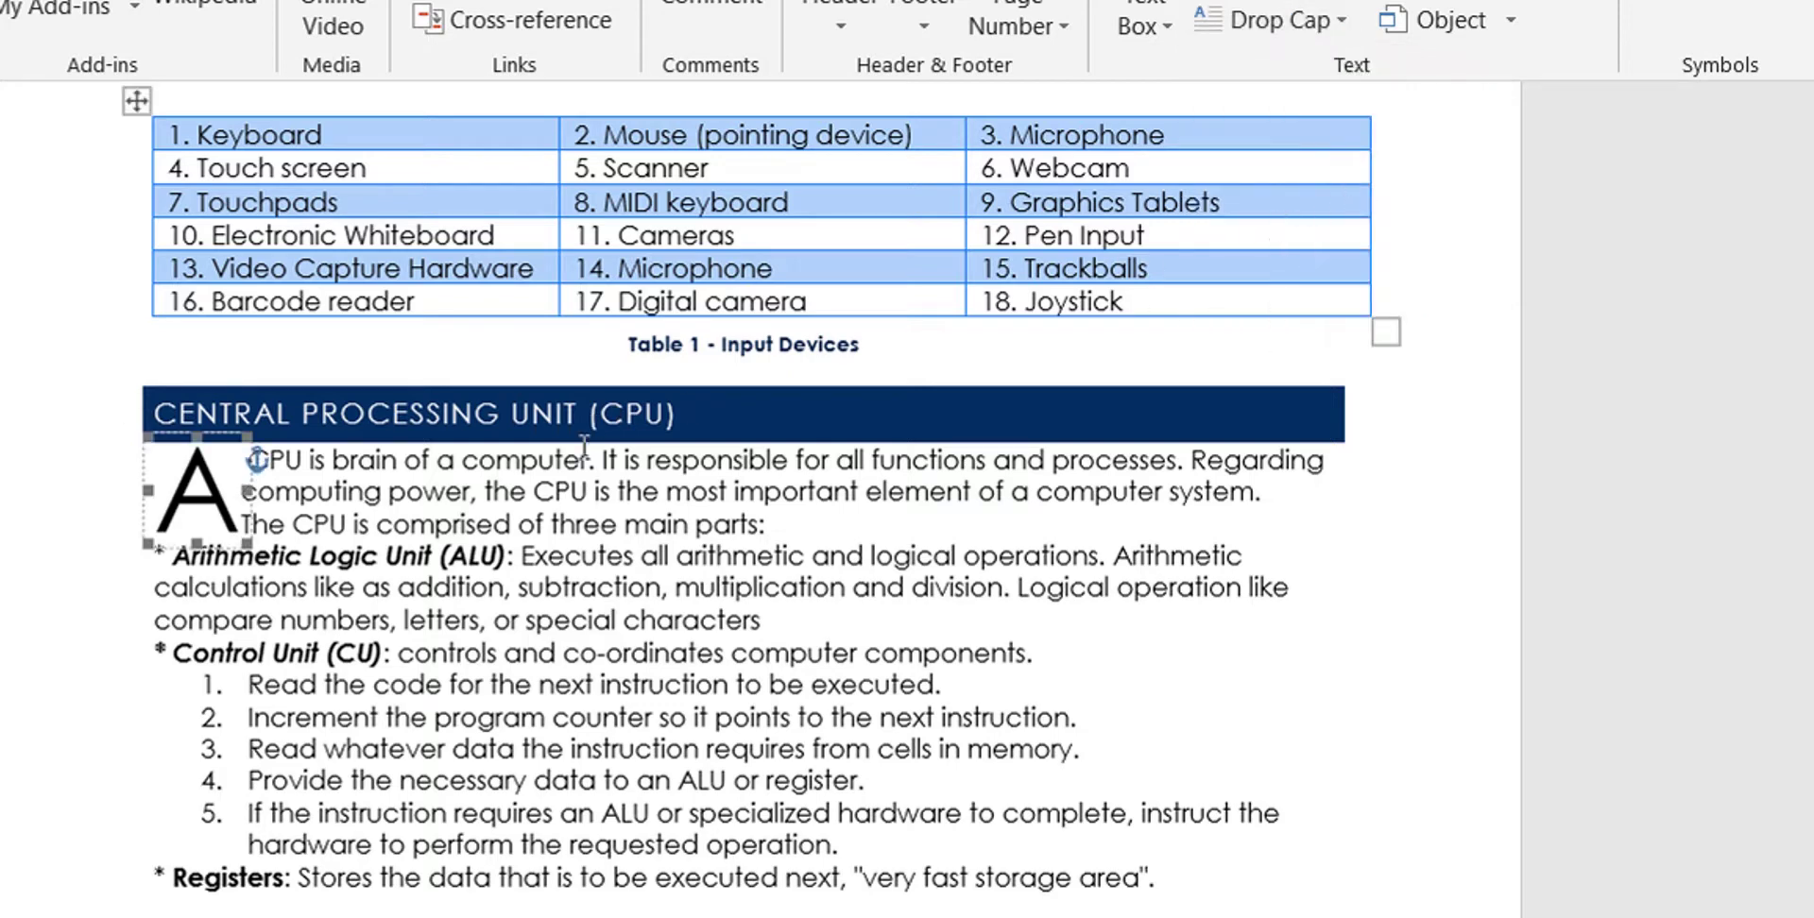
{"action": "left_click", "coordinate": [519, 459]}
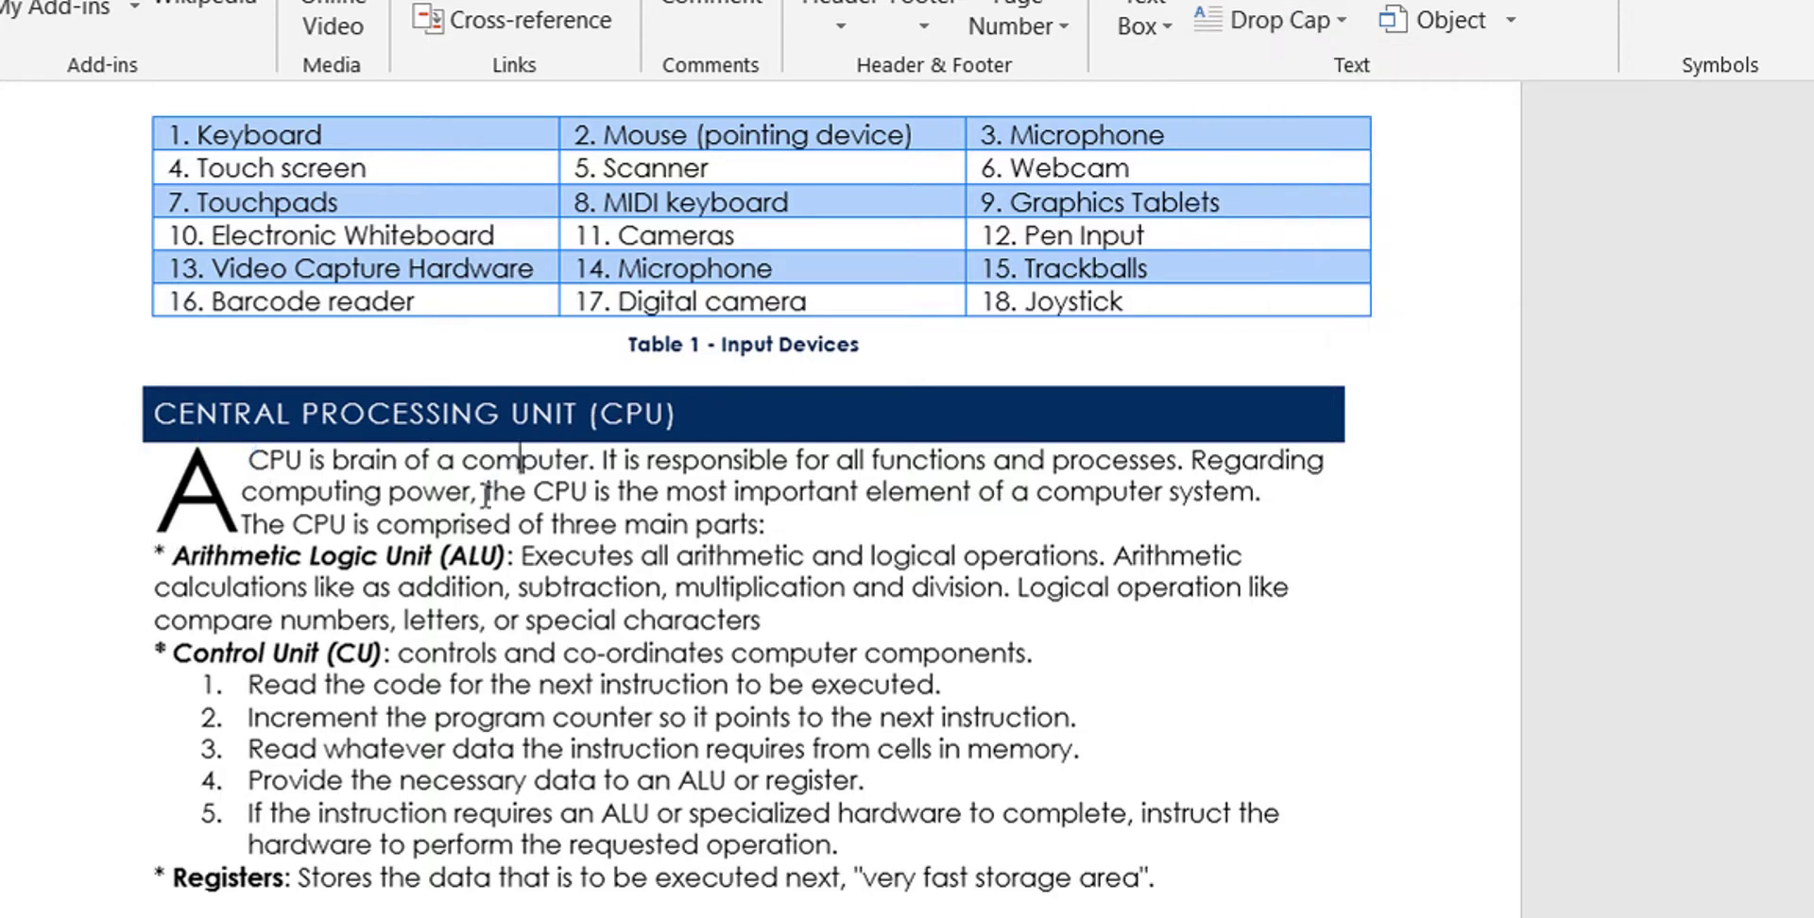
- Check the capital A and opening lines, then return the insertion point to the paragraph start
{"action": "left_click", "coordinate": [188, 496]}
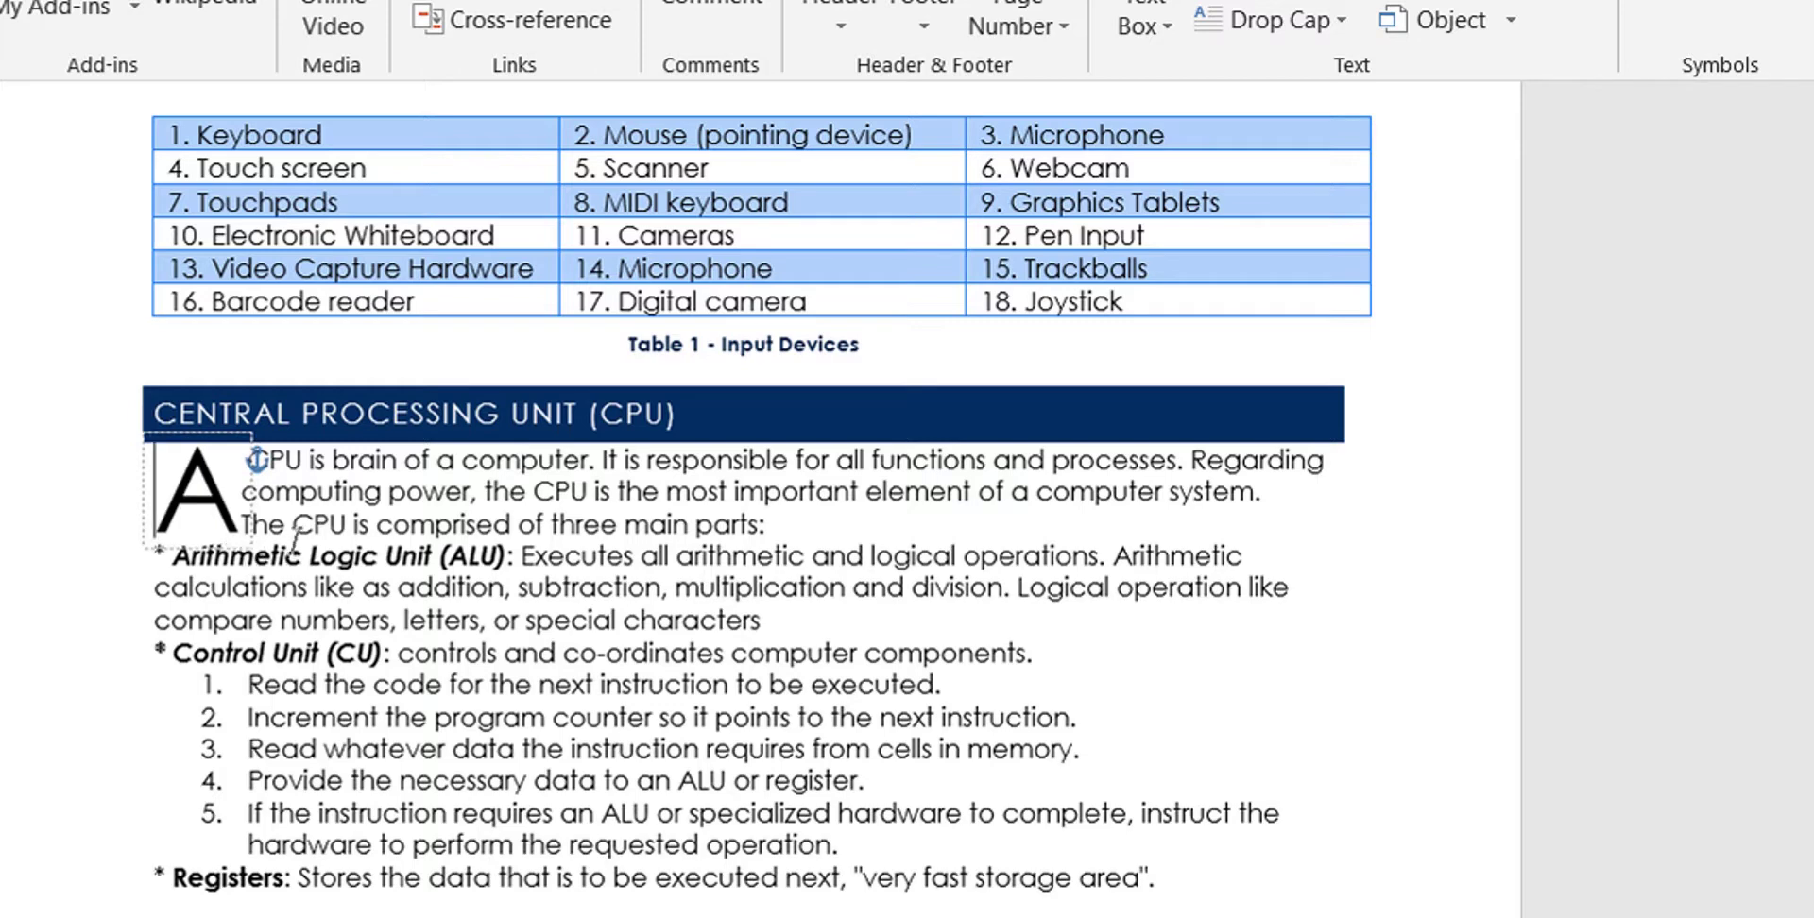
{"action": "left_click_drag", "start_coordinate": [297, 524], "coordinate": [248, 459]}
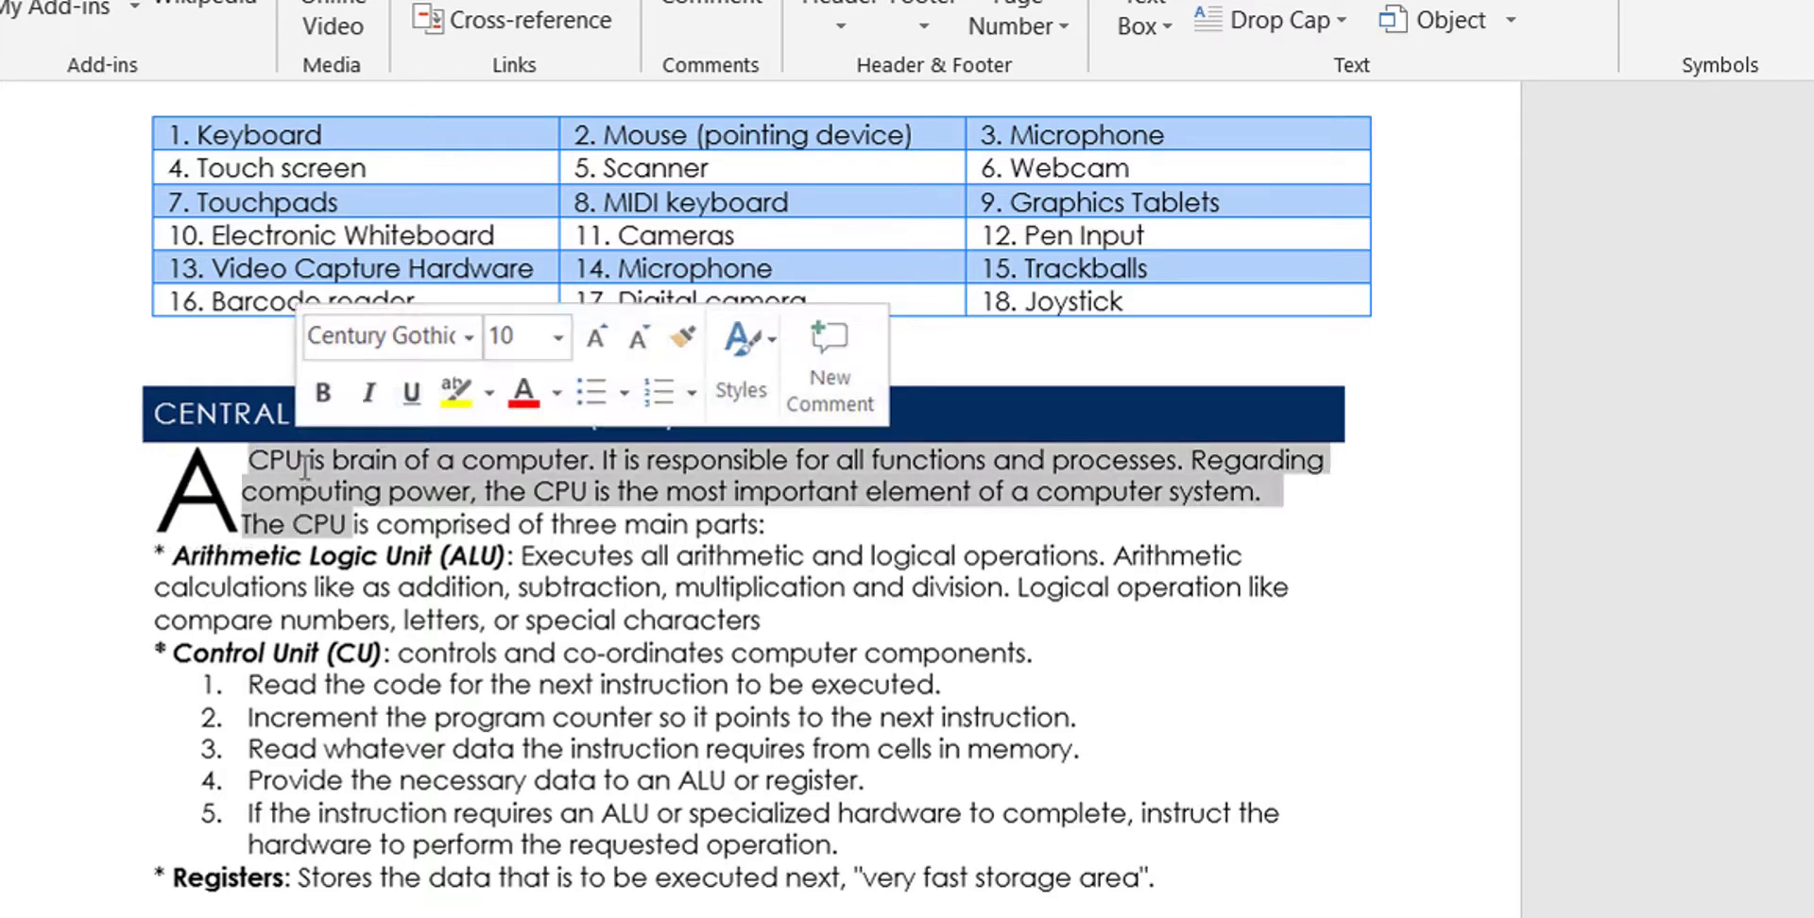
{"action": "left_click", "coordinate": [441, 546]}
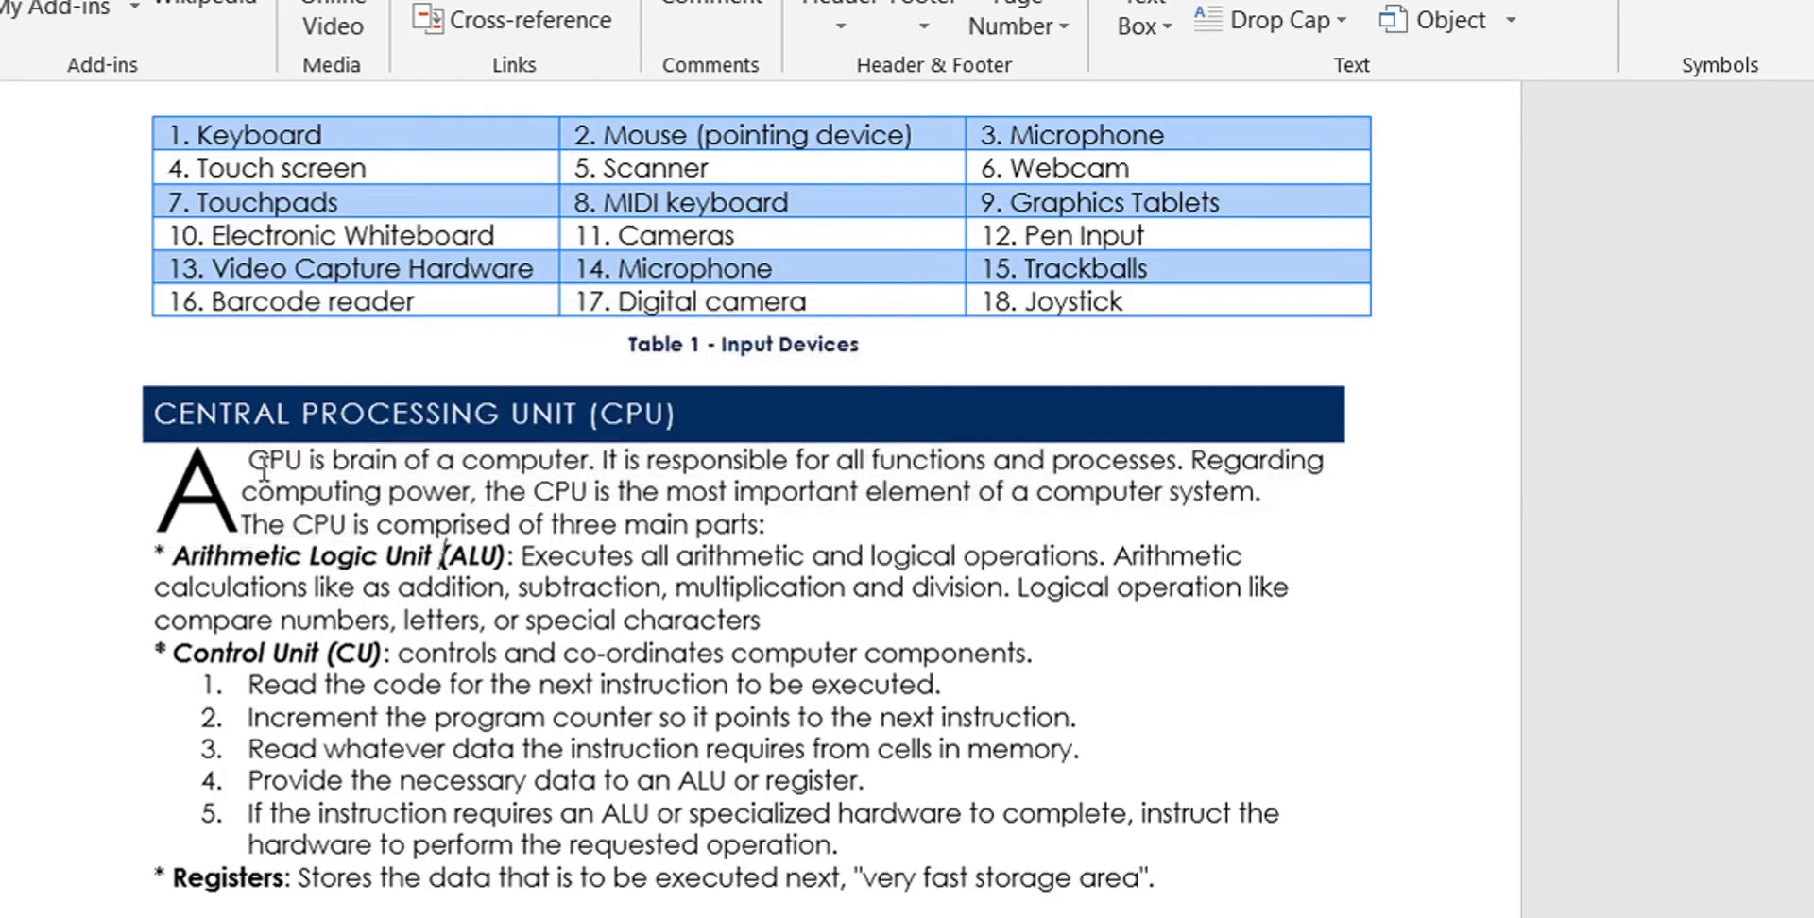
{"action": "left_click", "coordinate": [219, 500]}
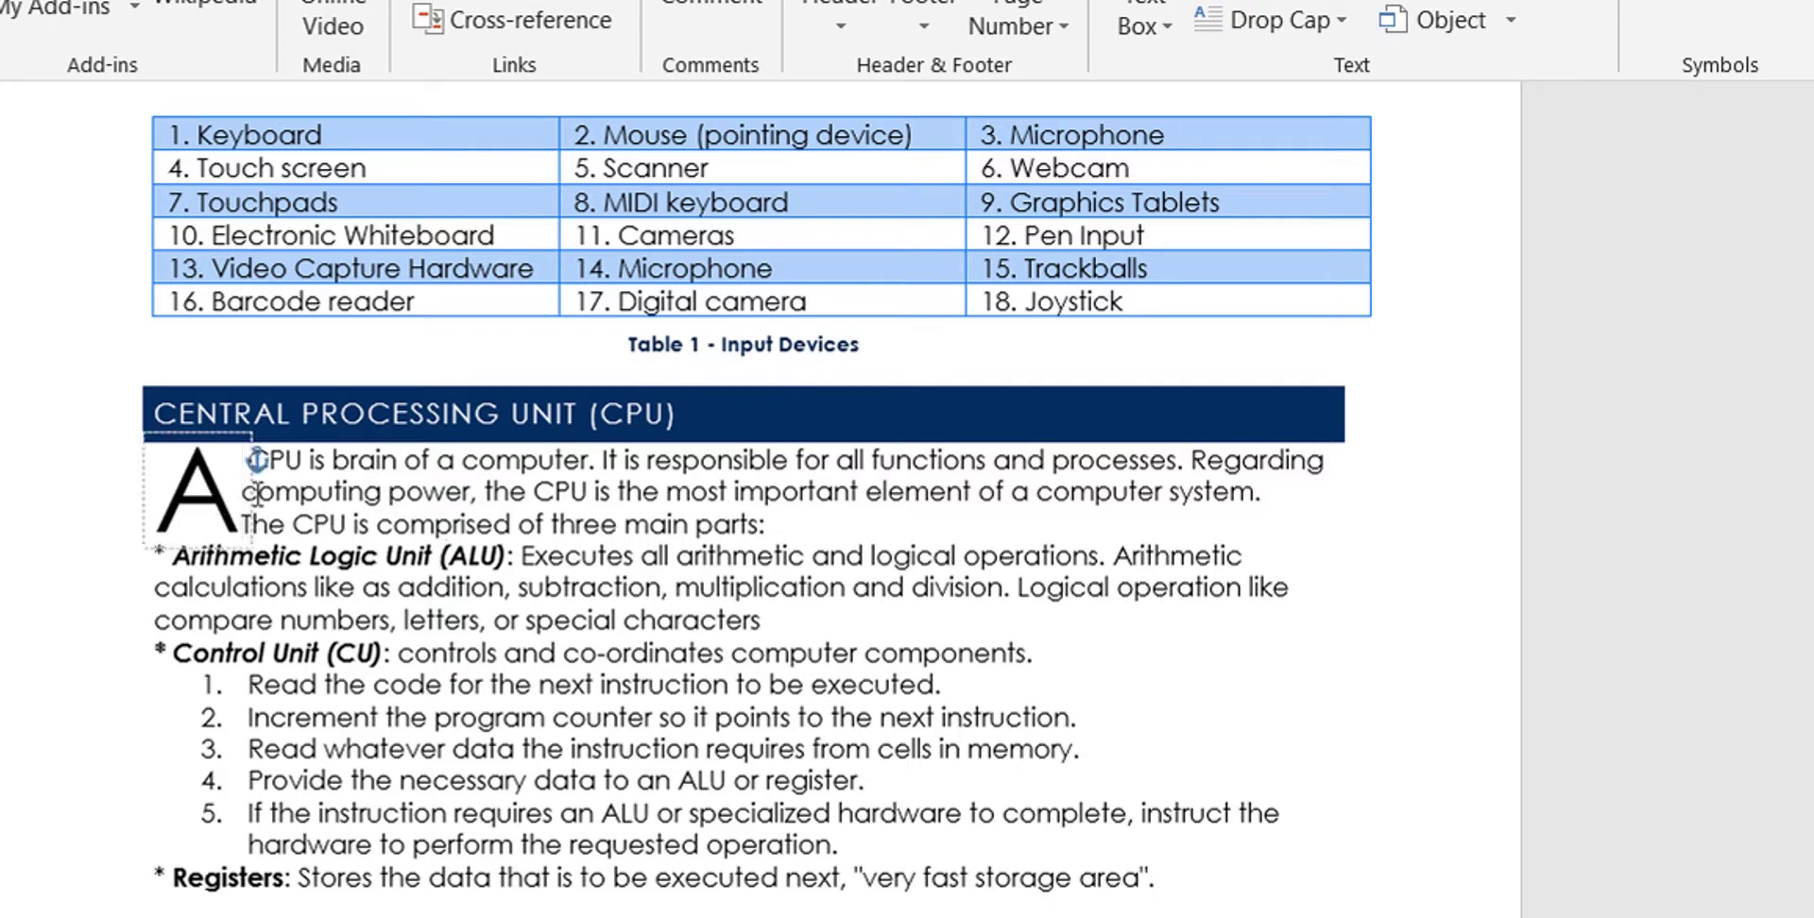
{"action": "left_click", "coordinate": [251, 461]}
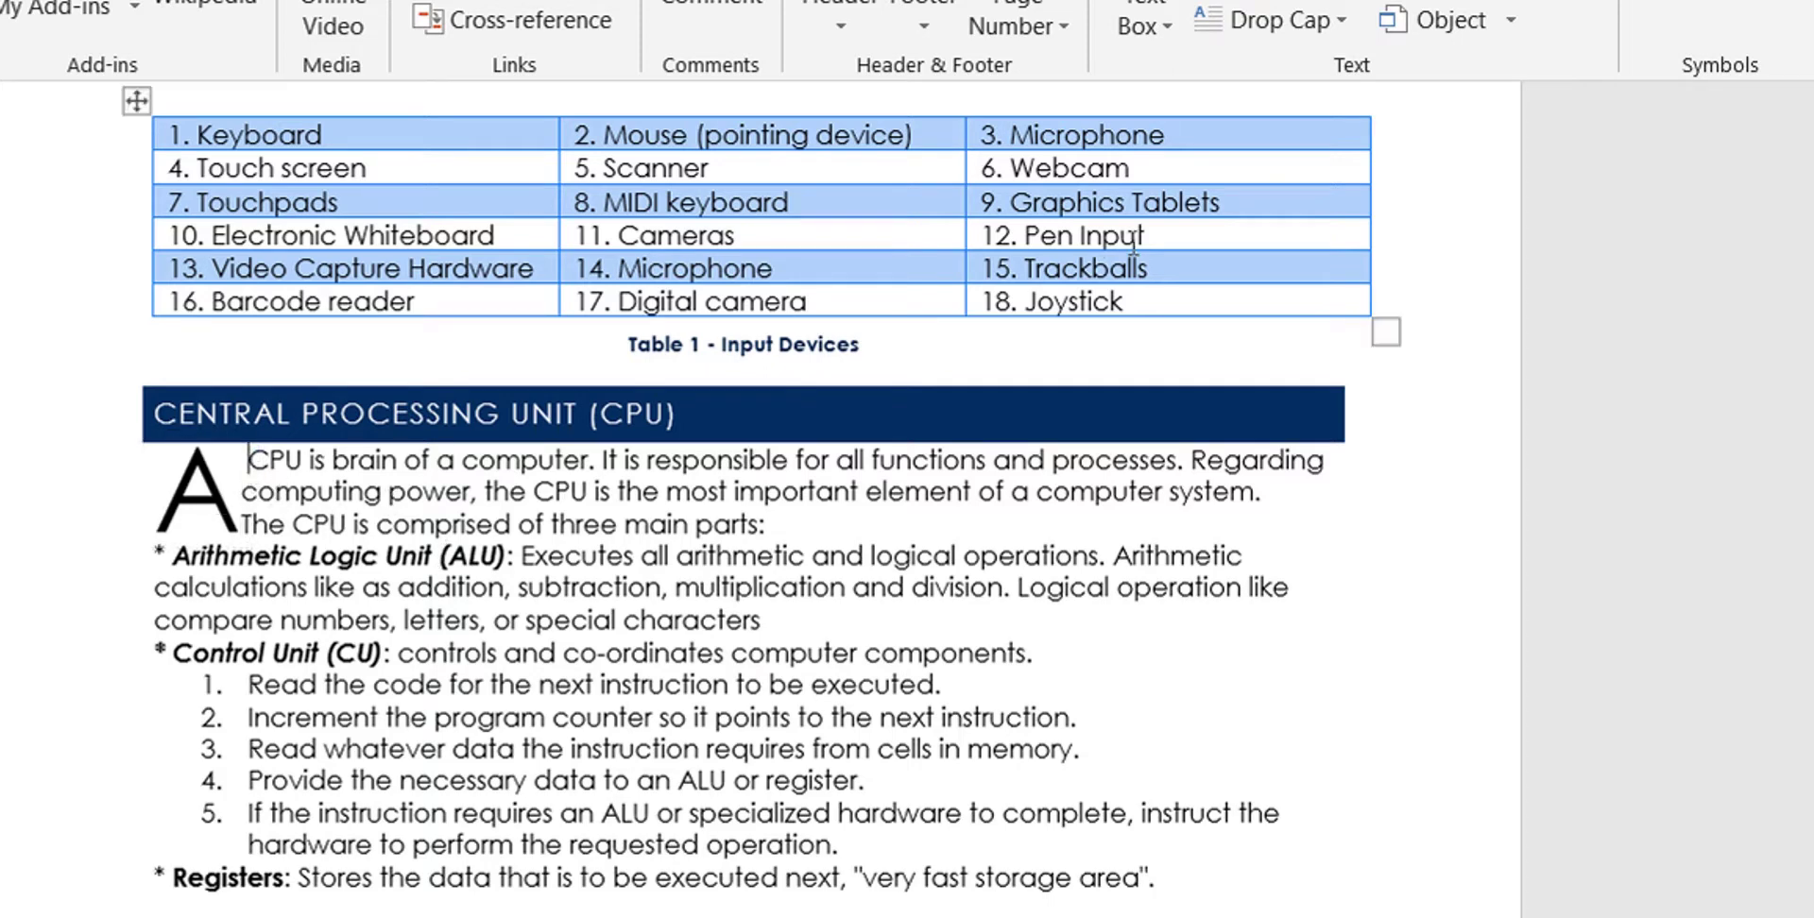
- Switch the capital A to the In margin drop cap position
{"action": "left_click", "coordinate": [1307, 19]}
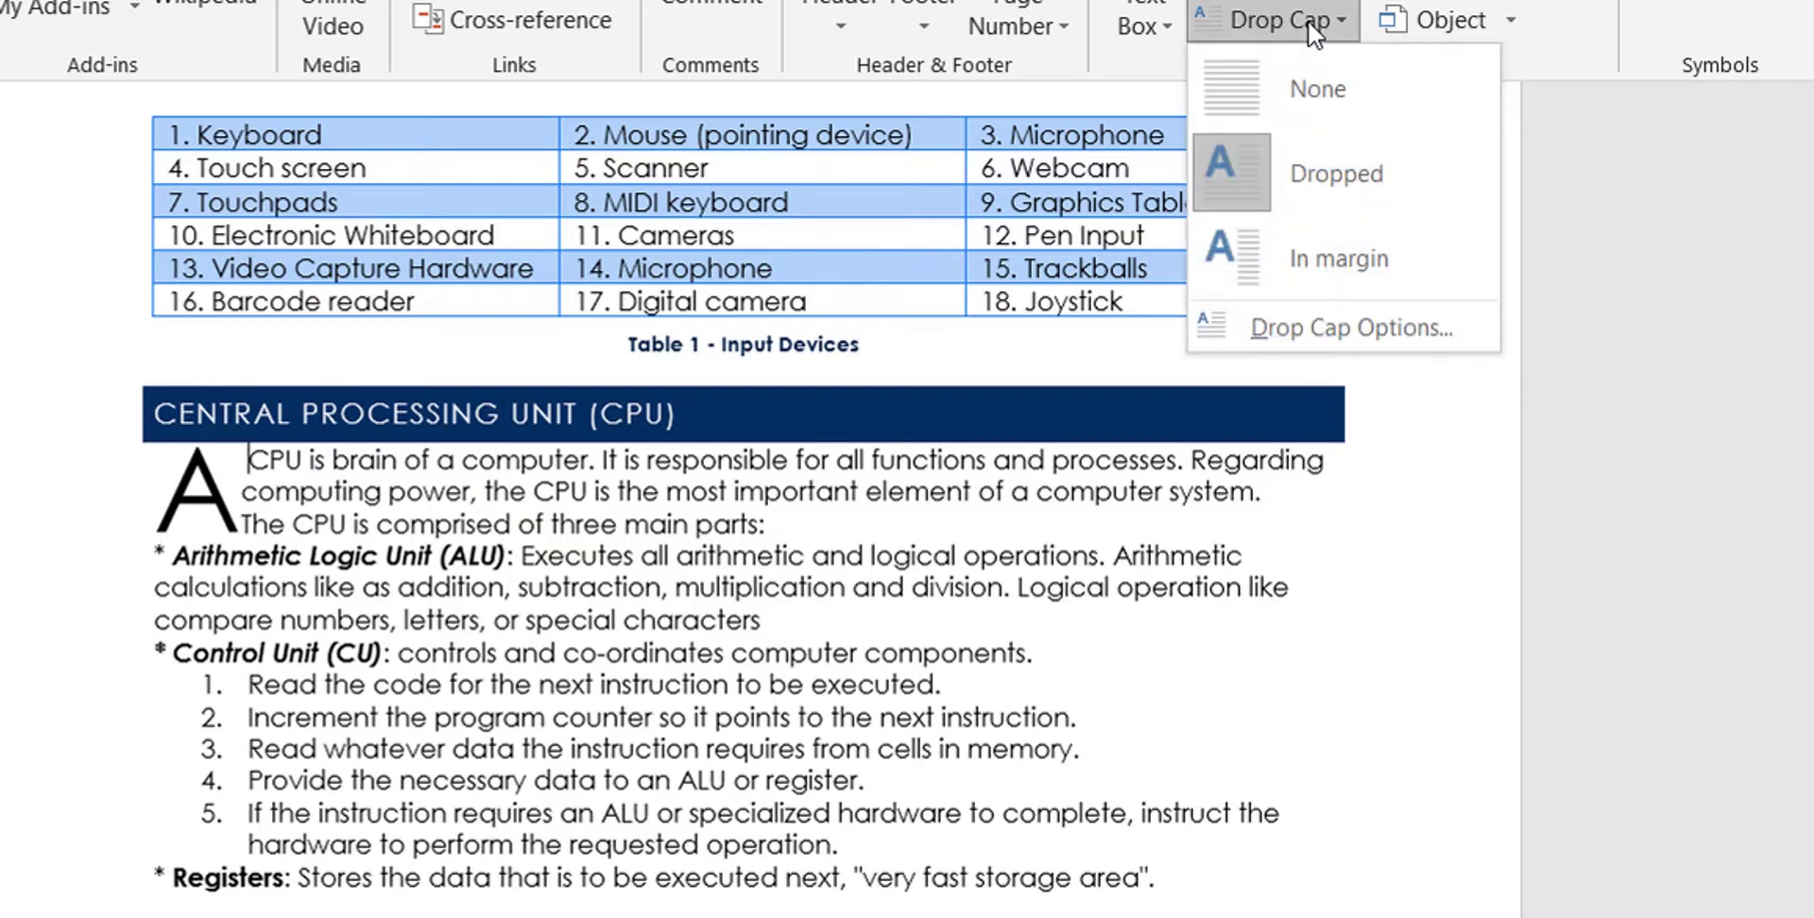
{"action": "left_click", "coordinate": [1323, 257]}
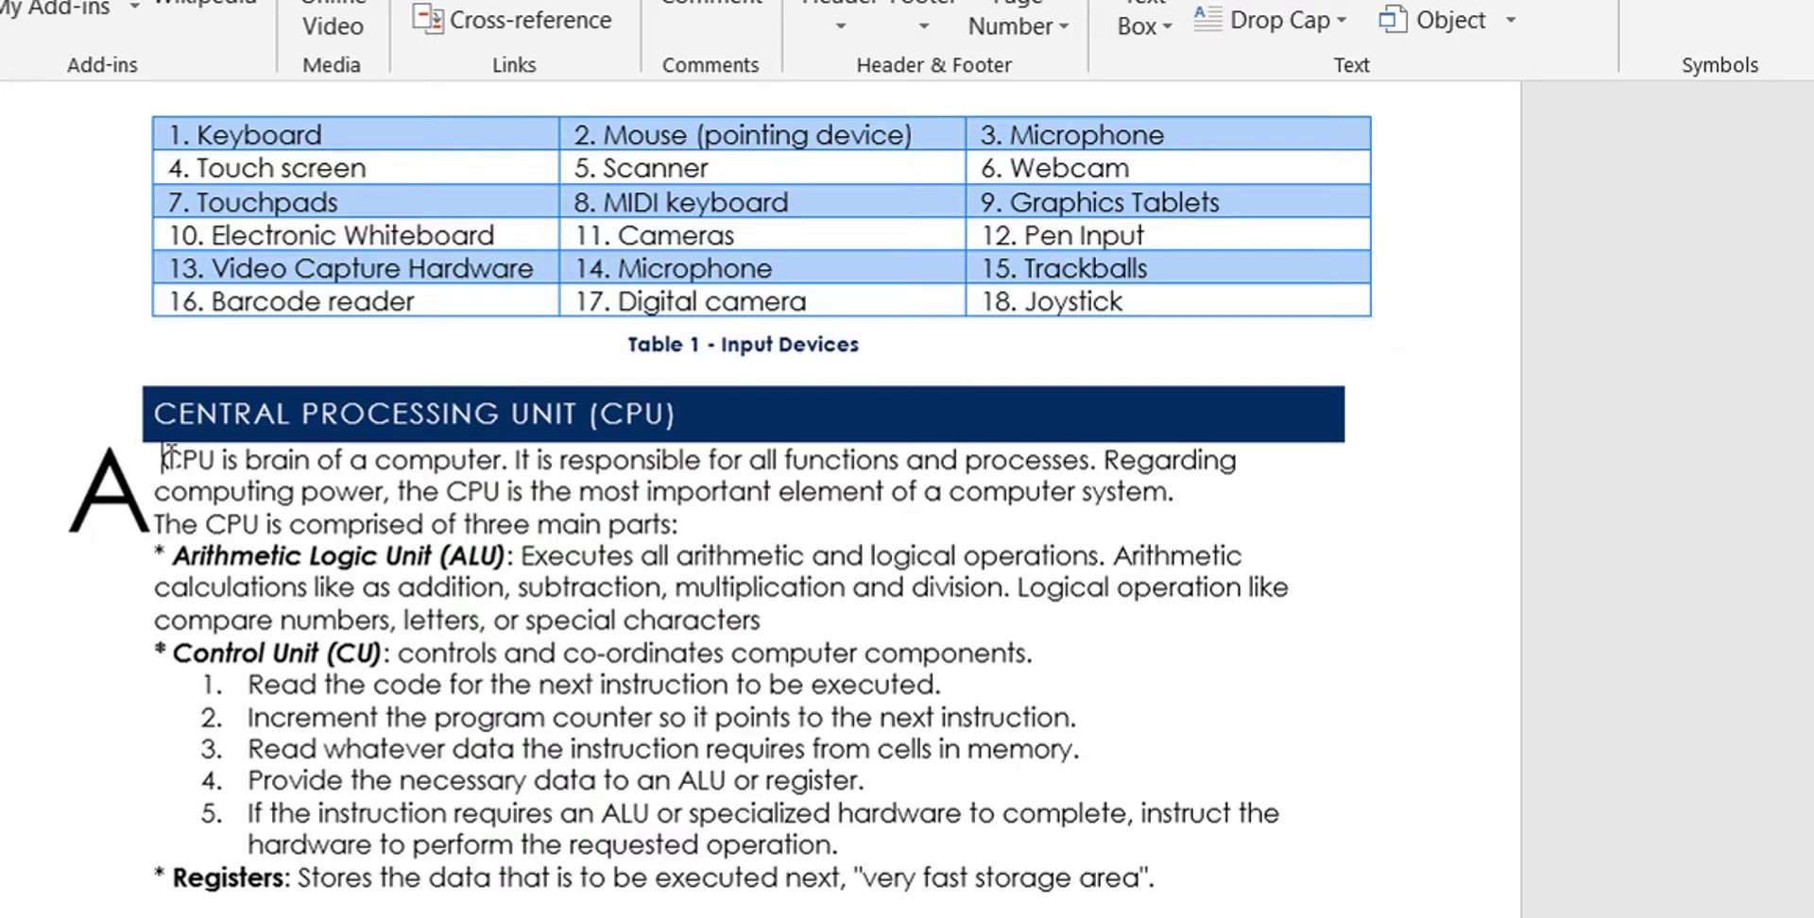
{"action": "left_click_drag", "start_coordinate": [166, 457], "coordinate": [723, 534]}
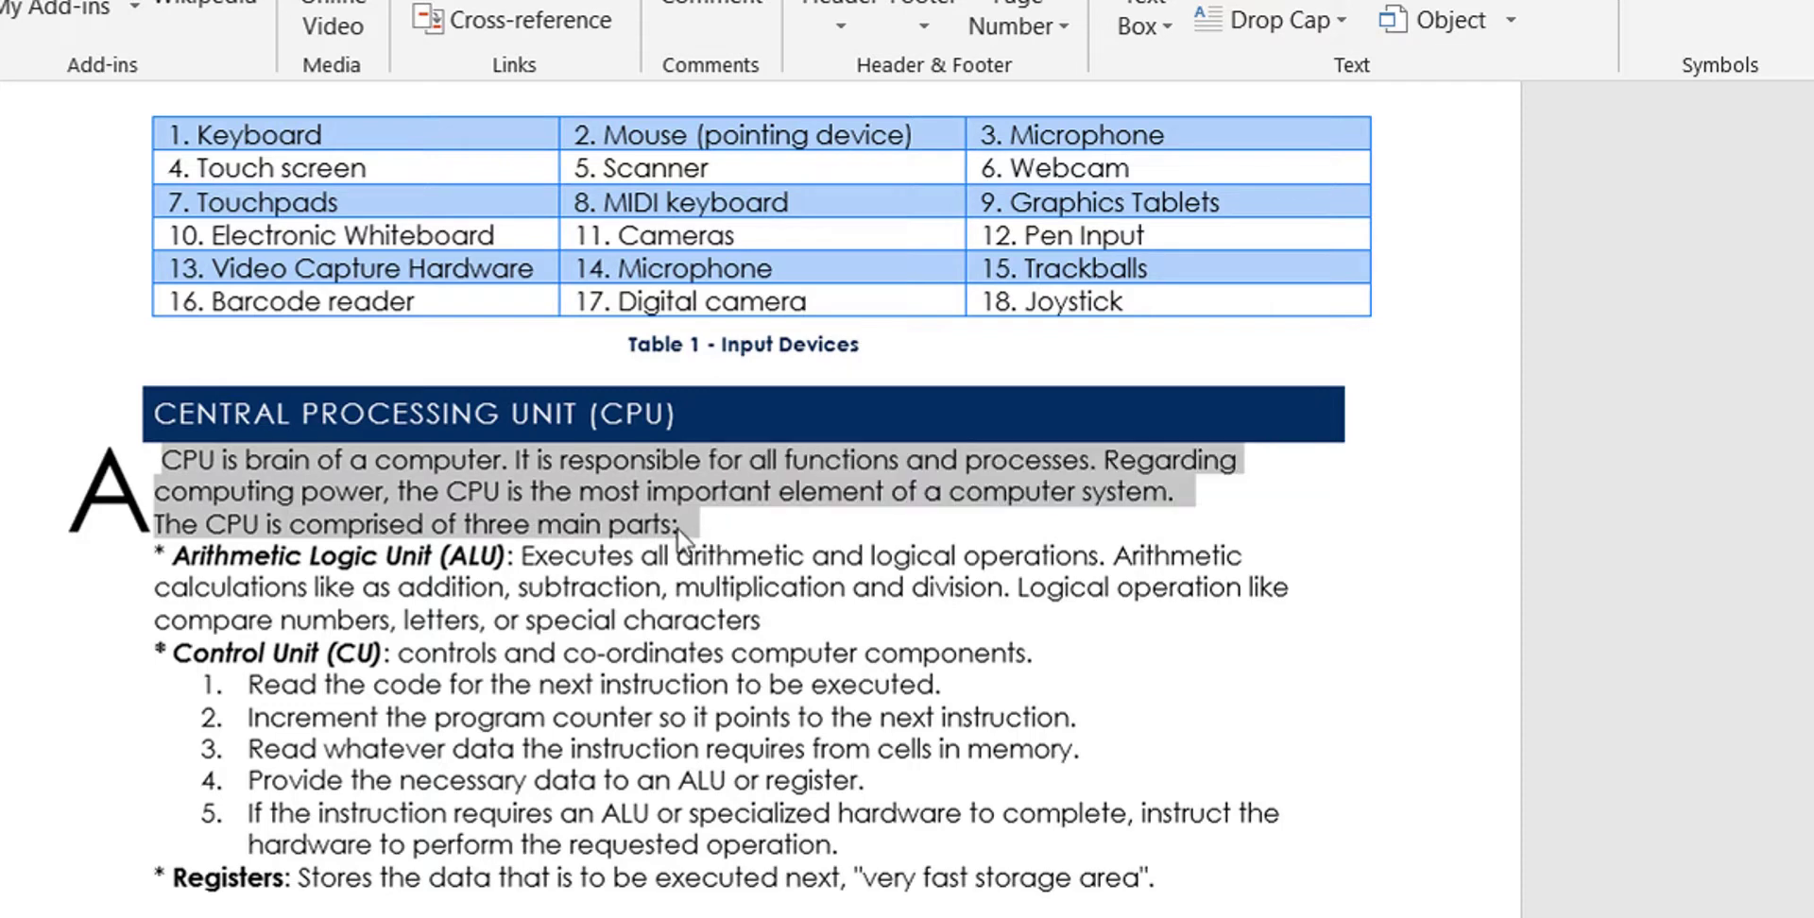
{"action": "left_click", "coordinate": [239, 460]}
- Check the margin capital A and return the insertion point to the paragraph start
{"action": "left_click", "coordinate": [137, 489]}
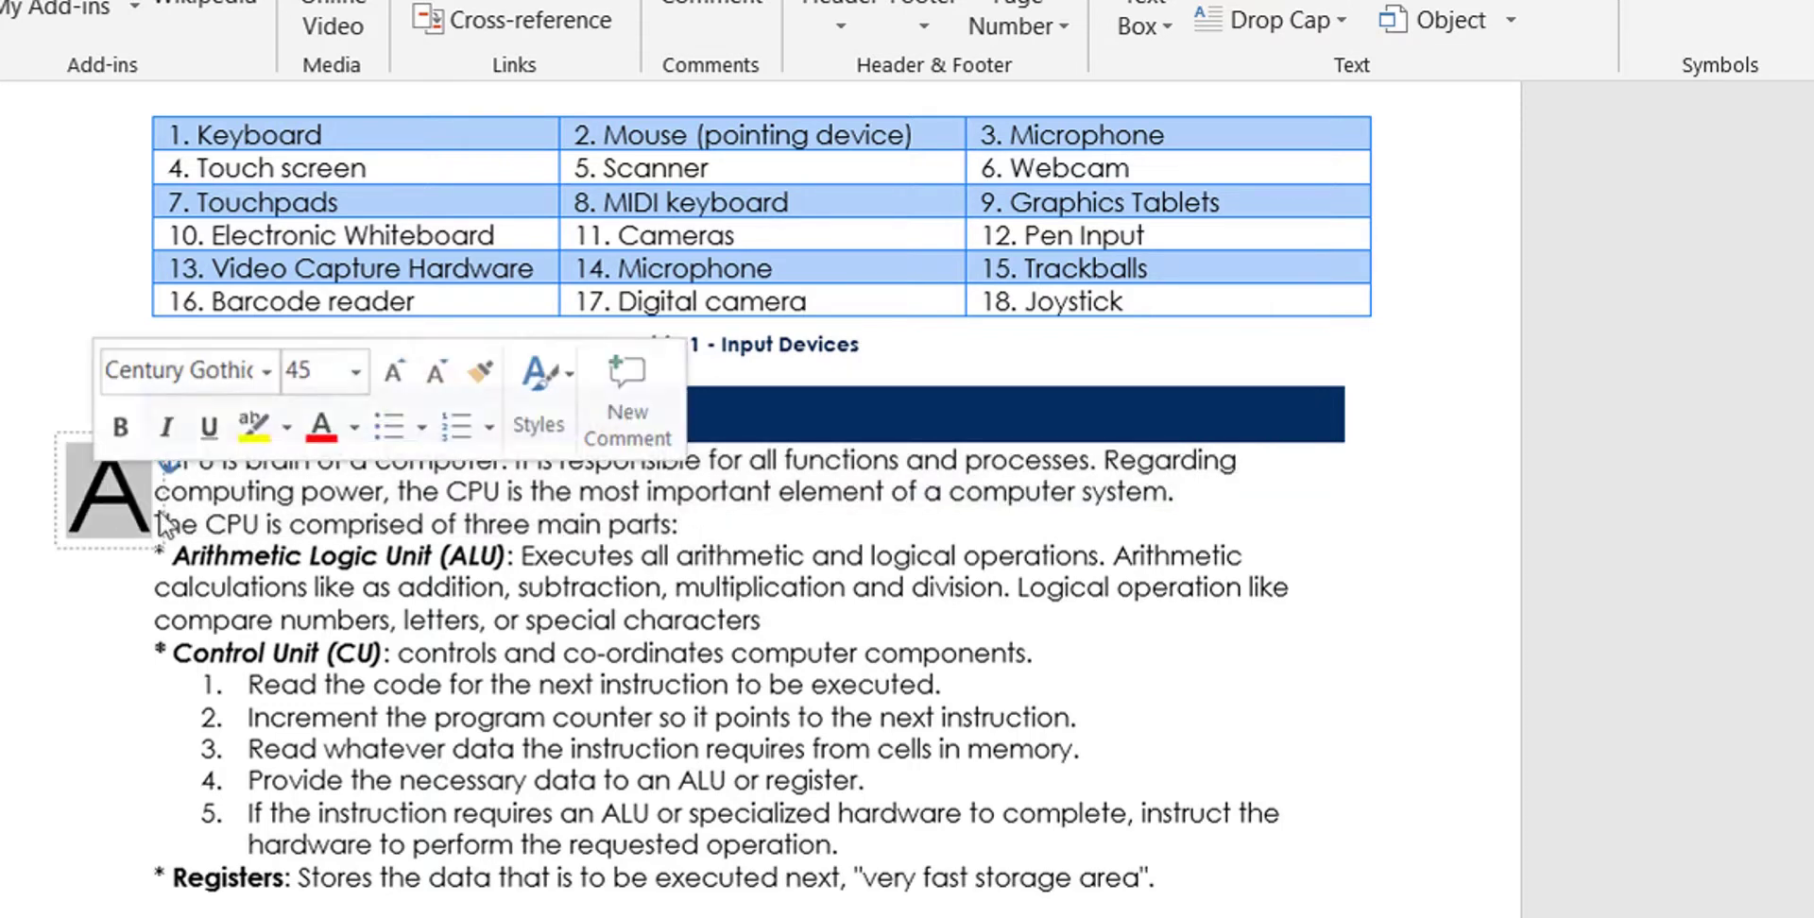
{"action": "left_click", "coordinate": [243, 525]}
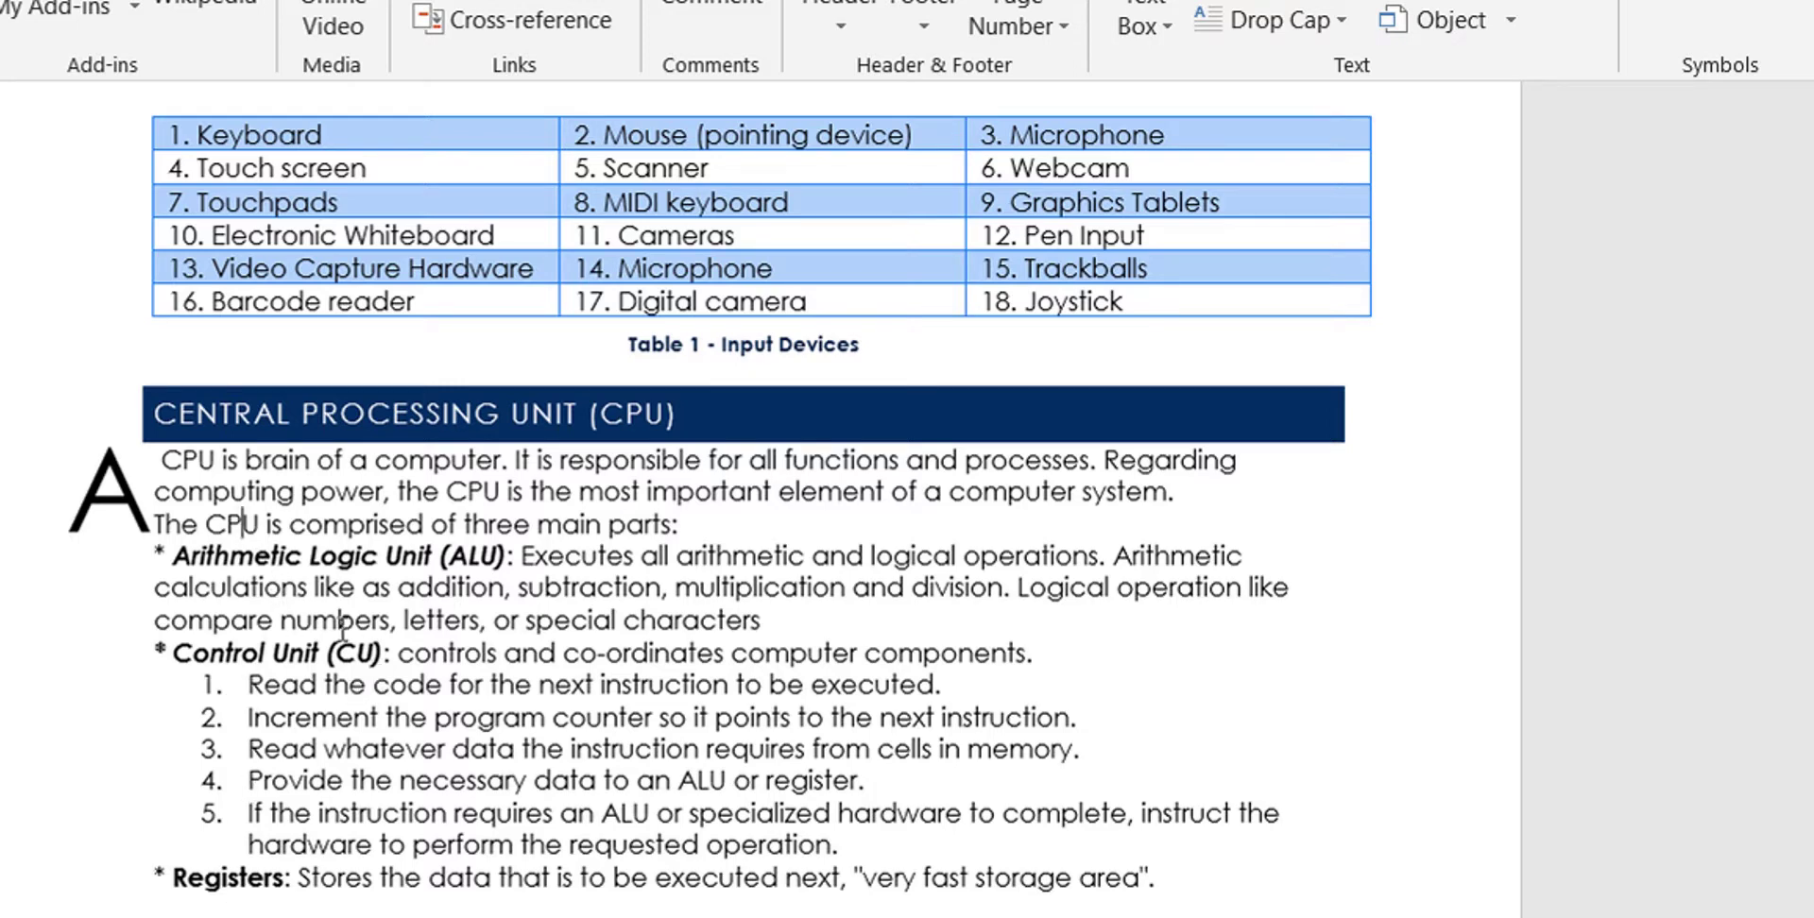
{"action": "left_click", "coordinate": [139, 491]}
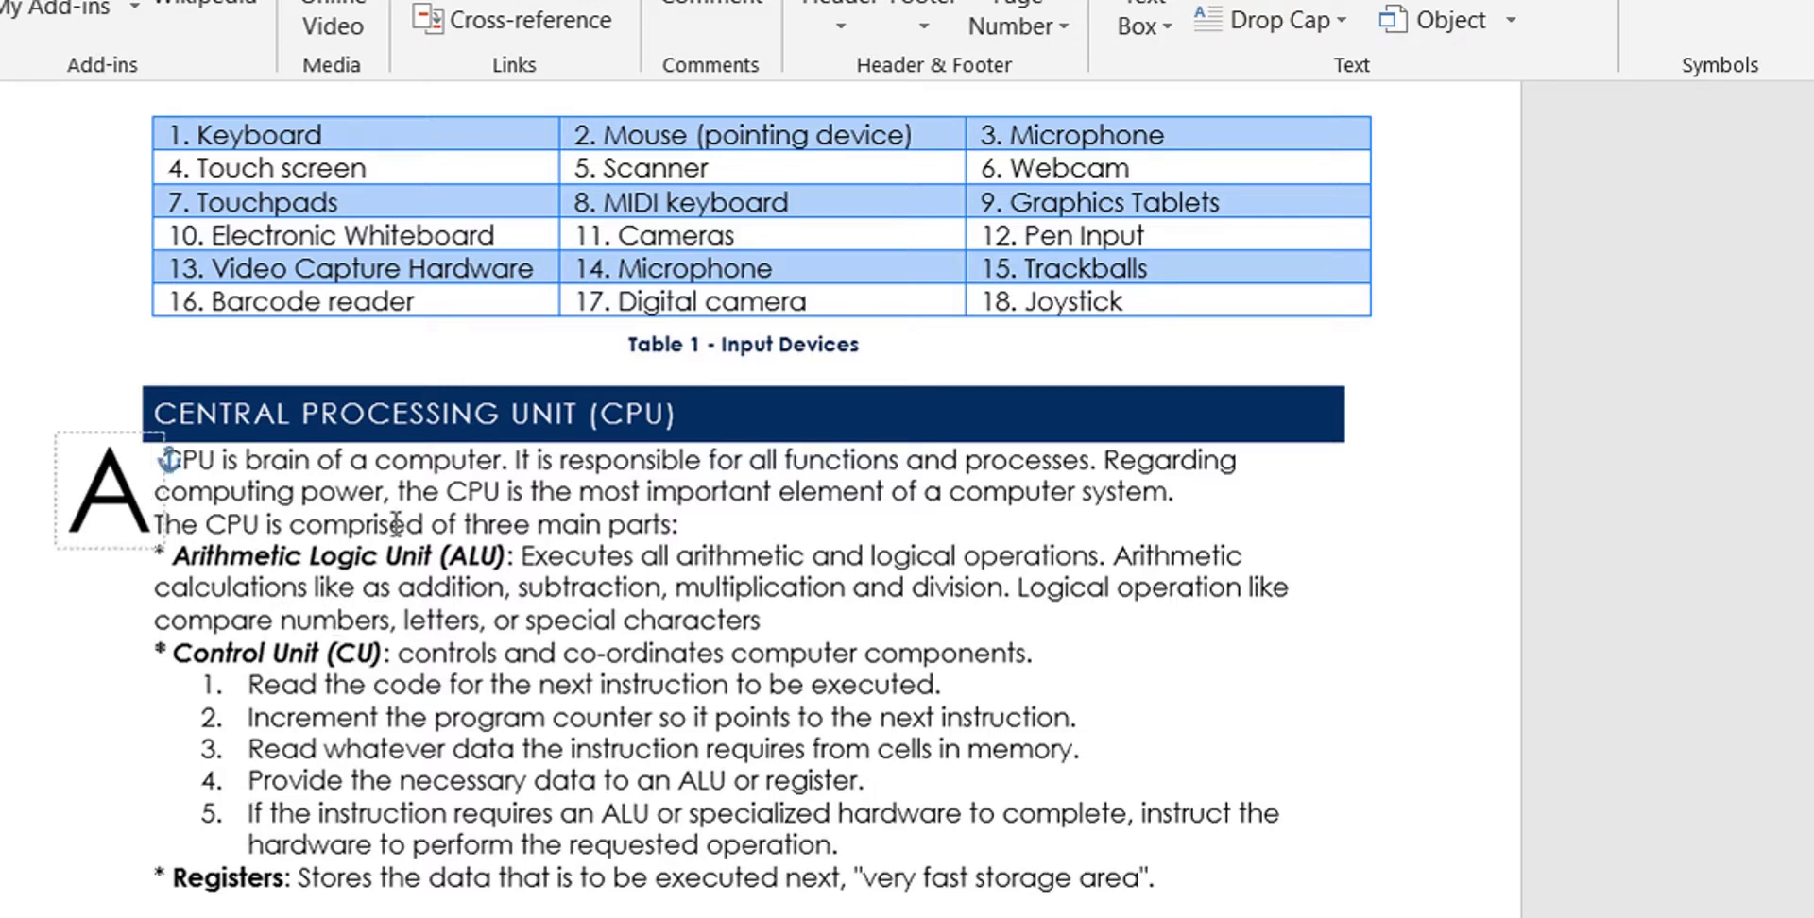
{"action": "left_click", "coordinate": [244, 461]}
{"action": "left_click", "coordinate": [168, 460]}
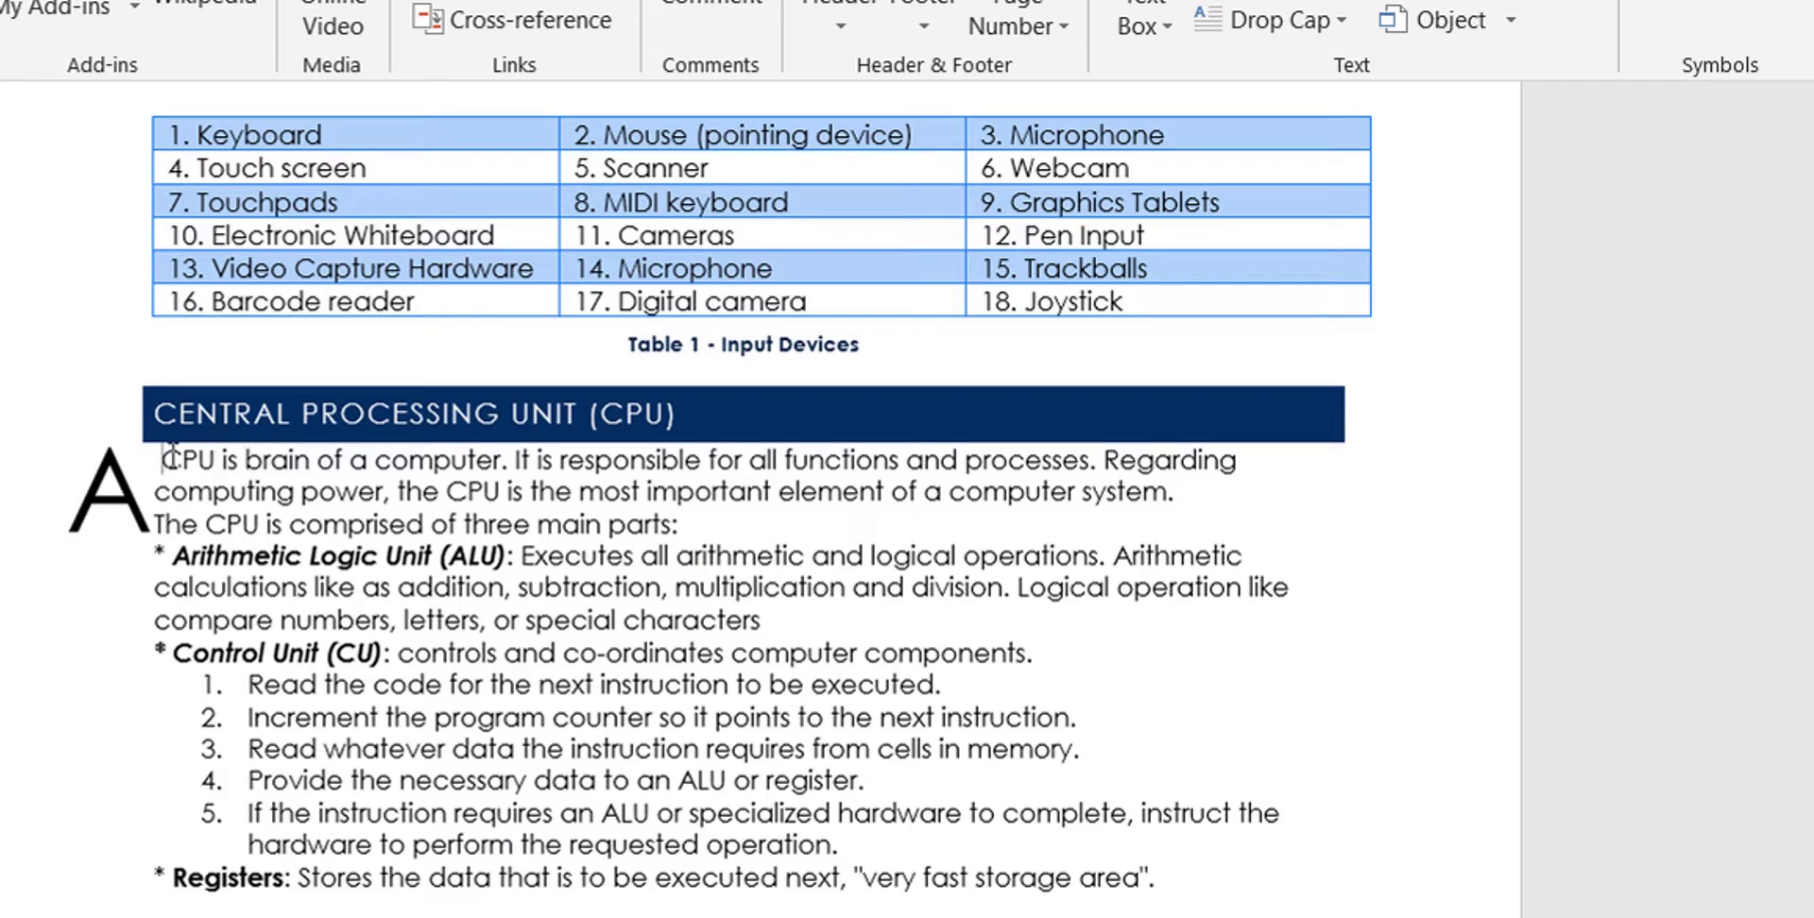
{"action": "left_click", "coordinate": [1270, 17]}
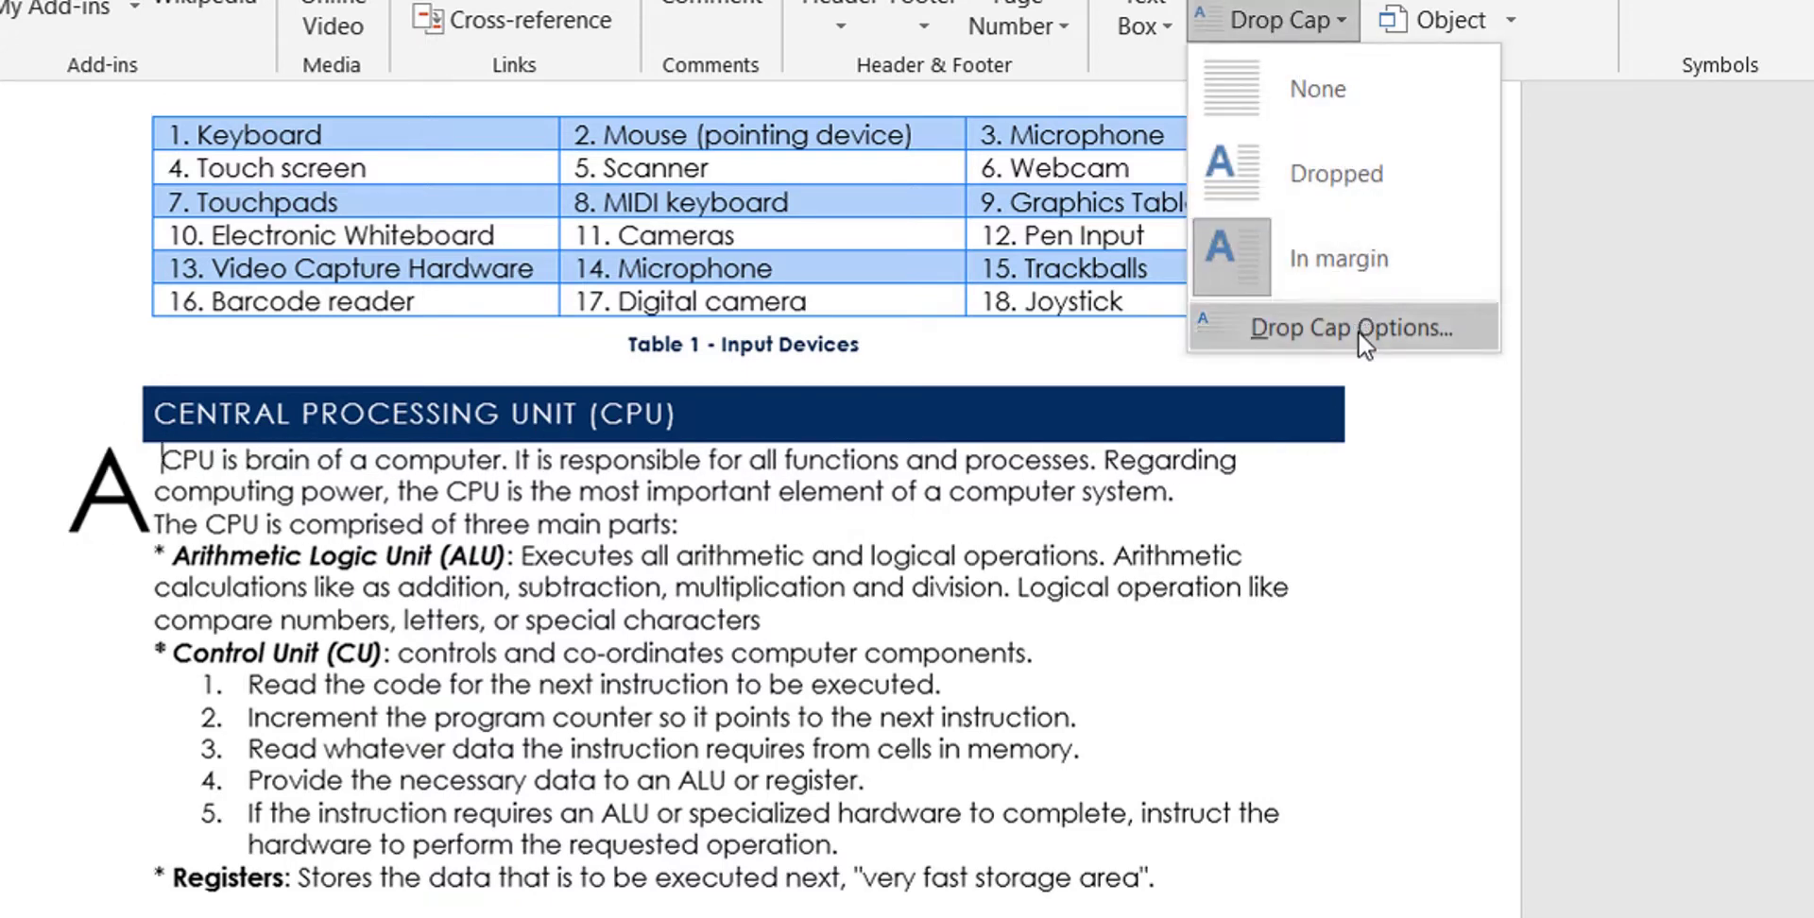
- In Drop Cap Options, choose the Dropped position and the Garamond font
{"action": "left_click", "coordinate": [1421, 338]}
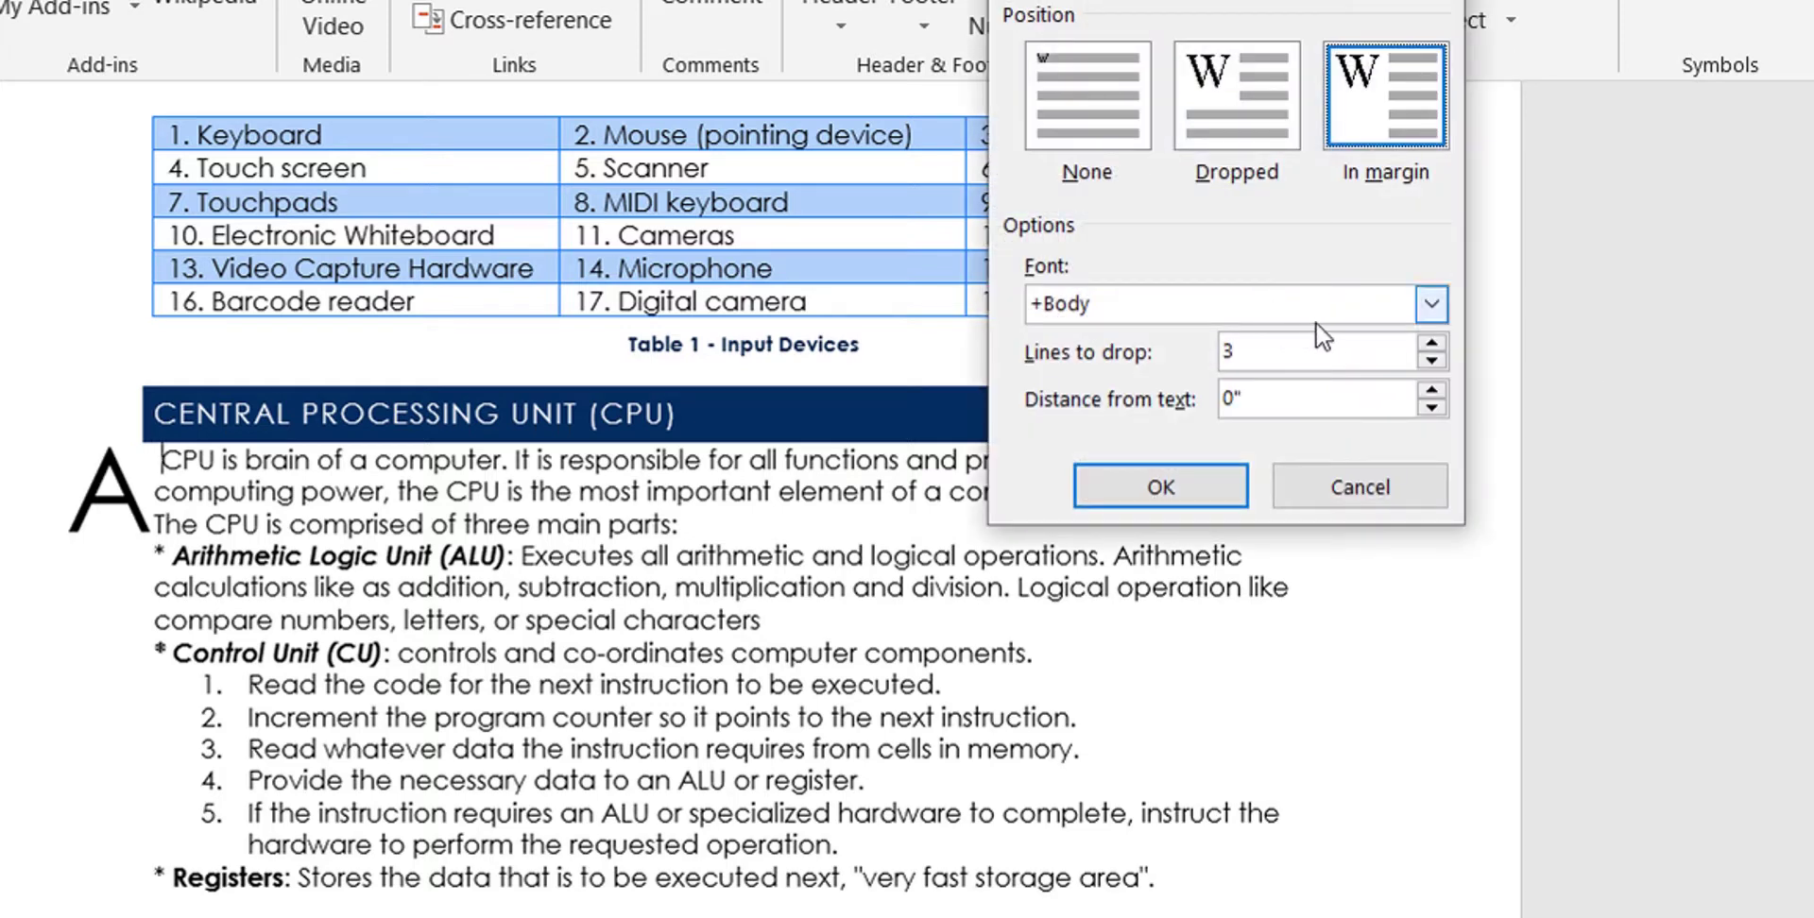
{"action": "left_click", "coordinate": [1262, 116]}
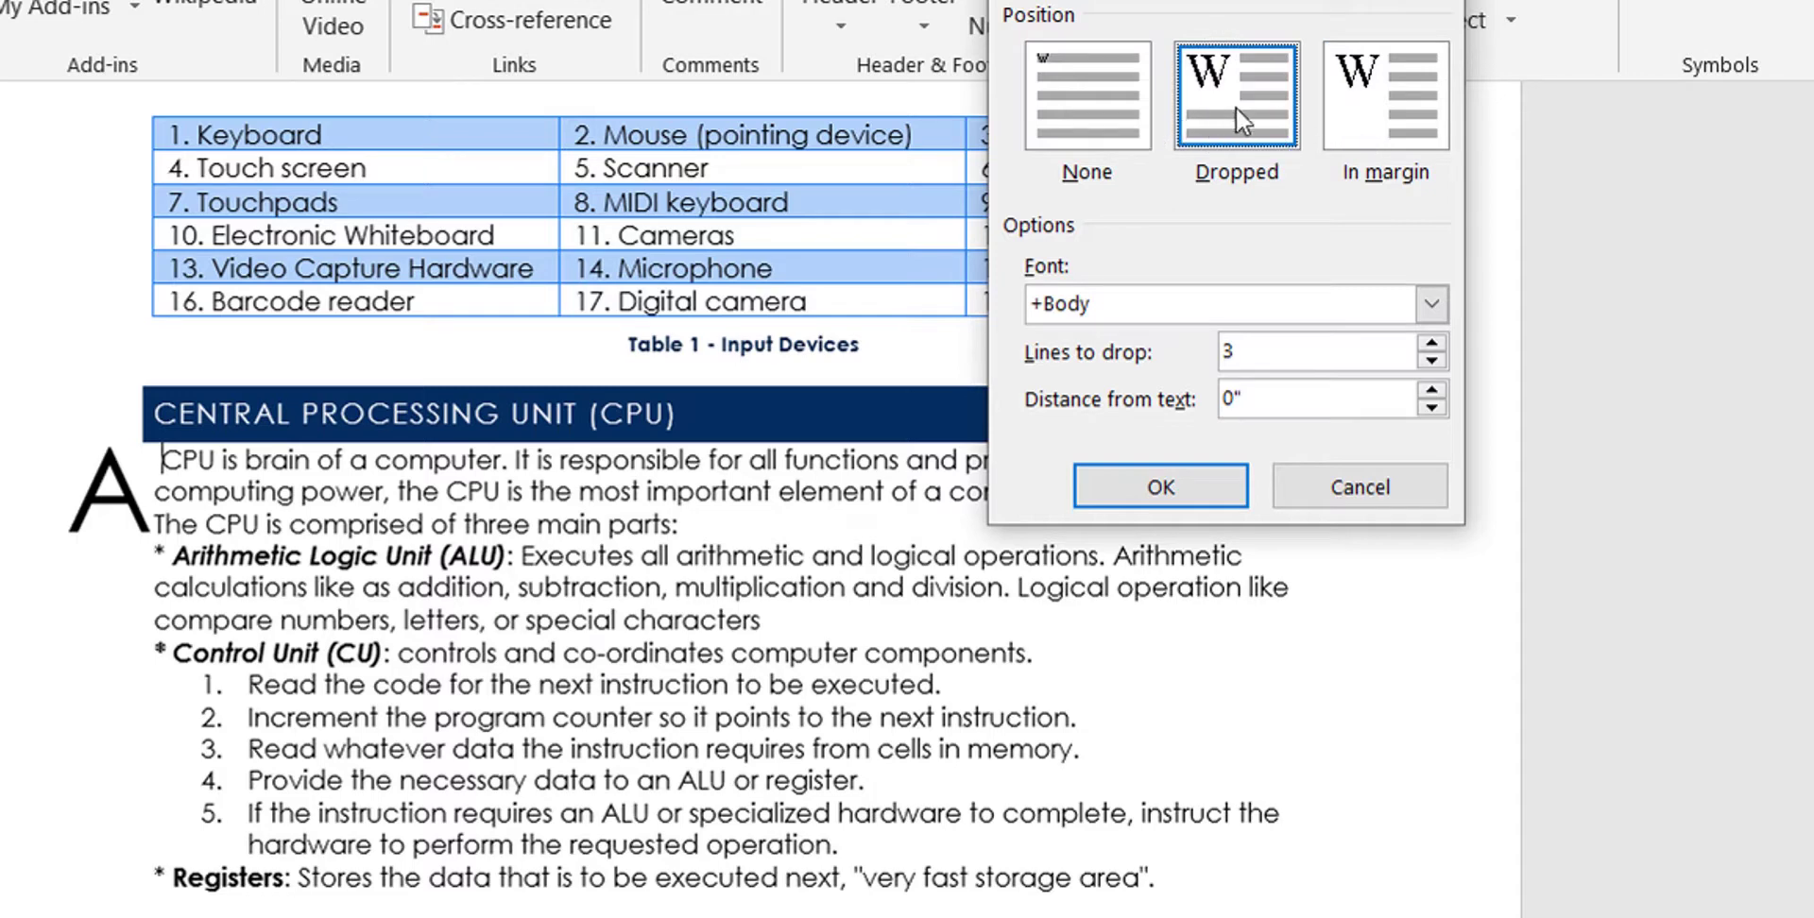
{"action": "left_click", "coordinate": [1430, 306]}
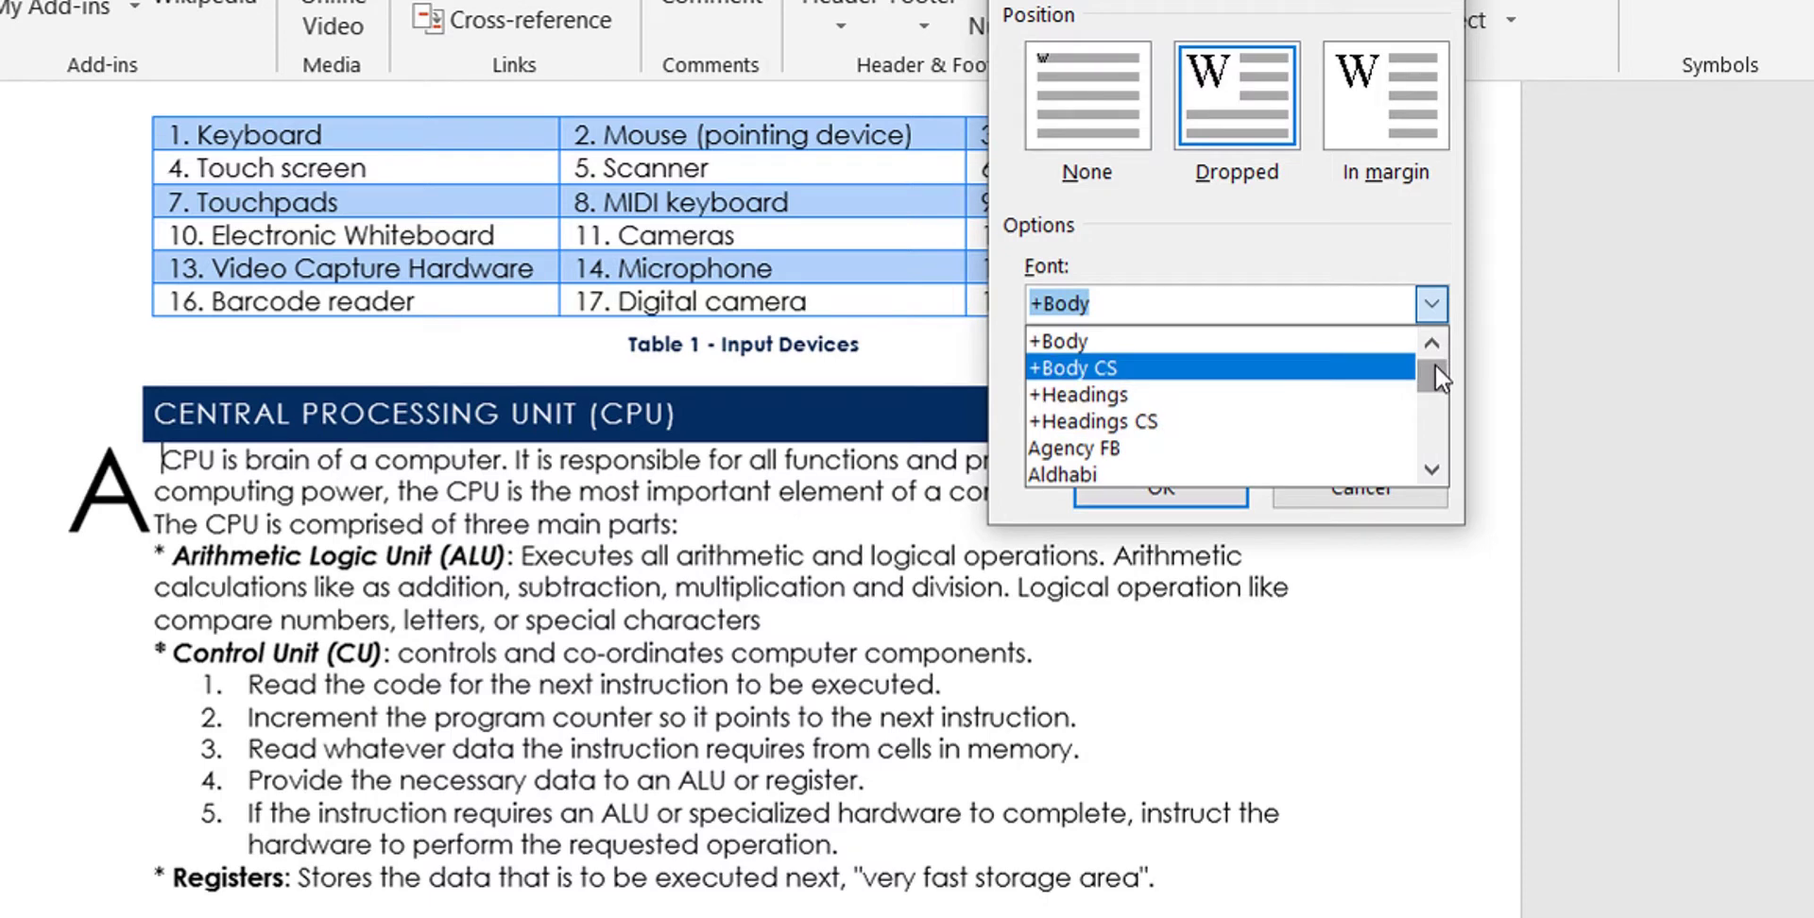
{"action": "left_click_drag", "start_coordinate": [1435, 365], "coordinate": [1432, 391]}
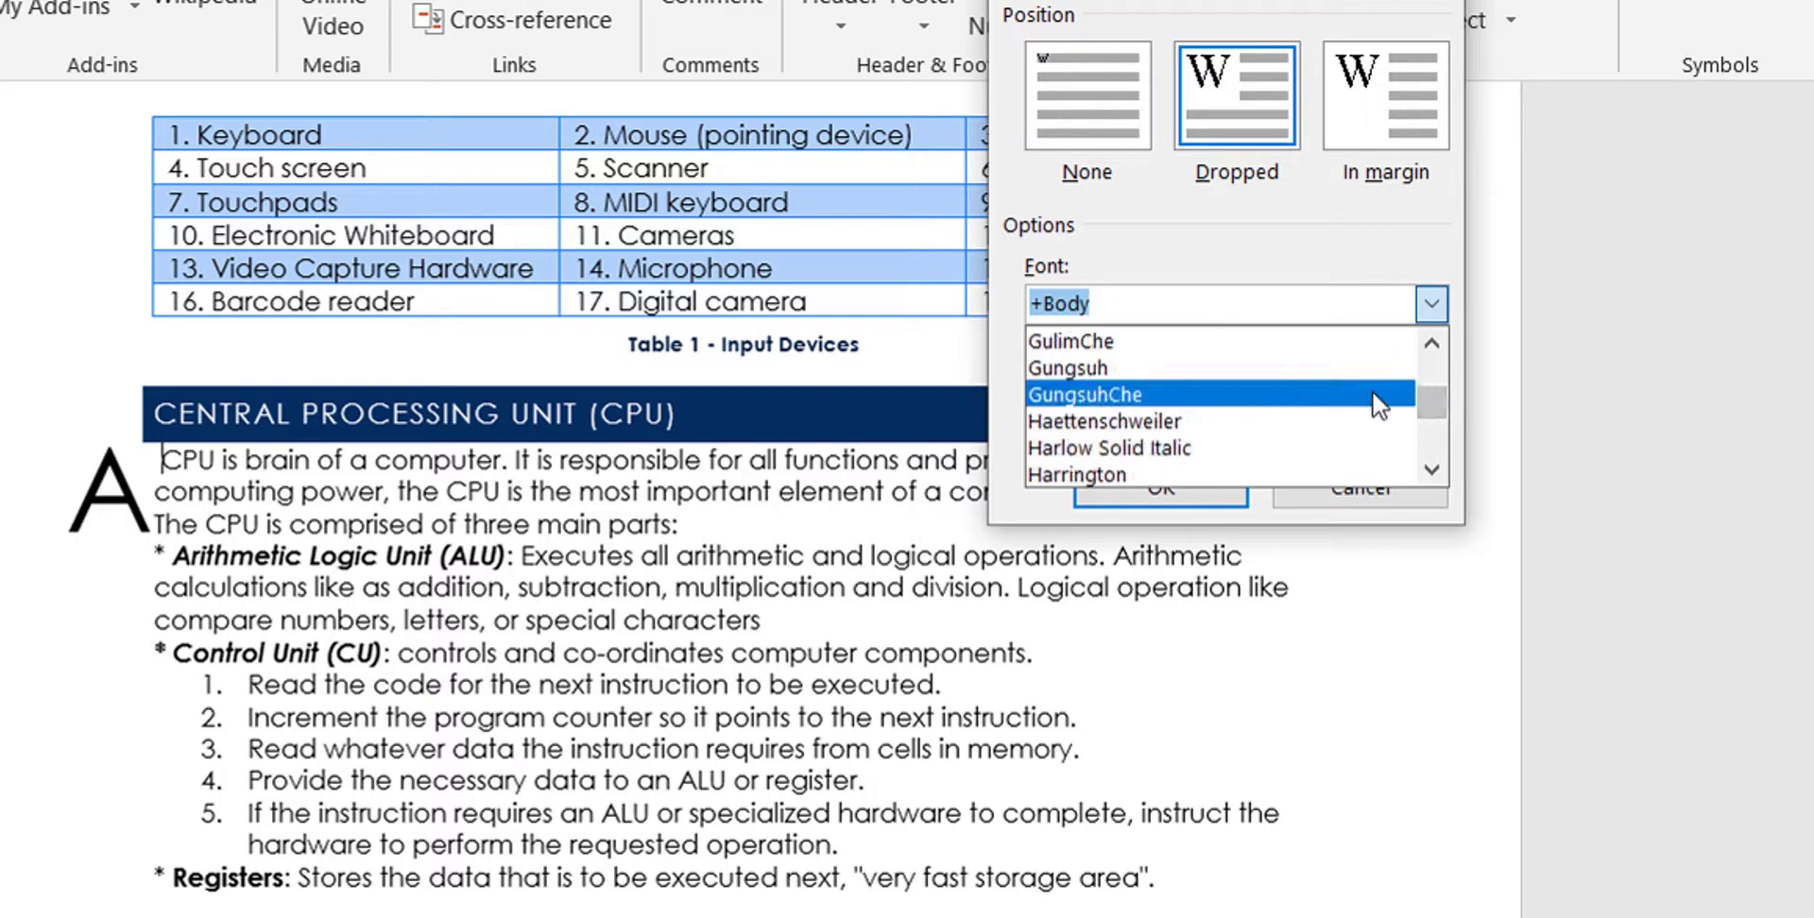
{"action": "left_click", "coordinate": [1428, 345]}
{"action": "left_click", "coordinate": [1429, 345]}
{"action": "left_click", "coordinate": [1428, 345]}
{"action": "left_click", "coordinate": [1428, 345]}
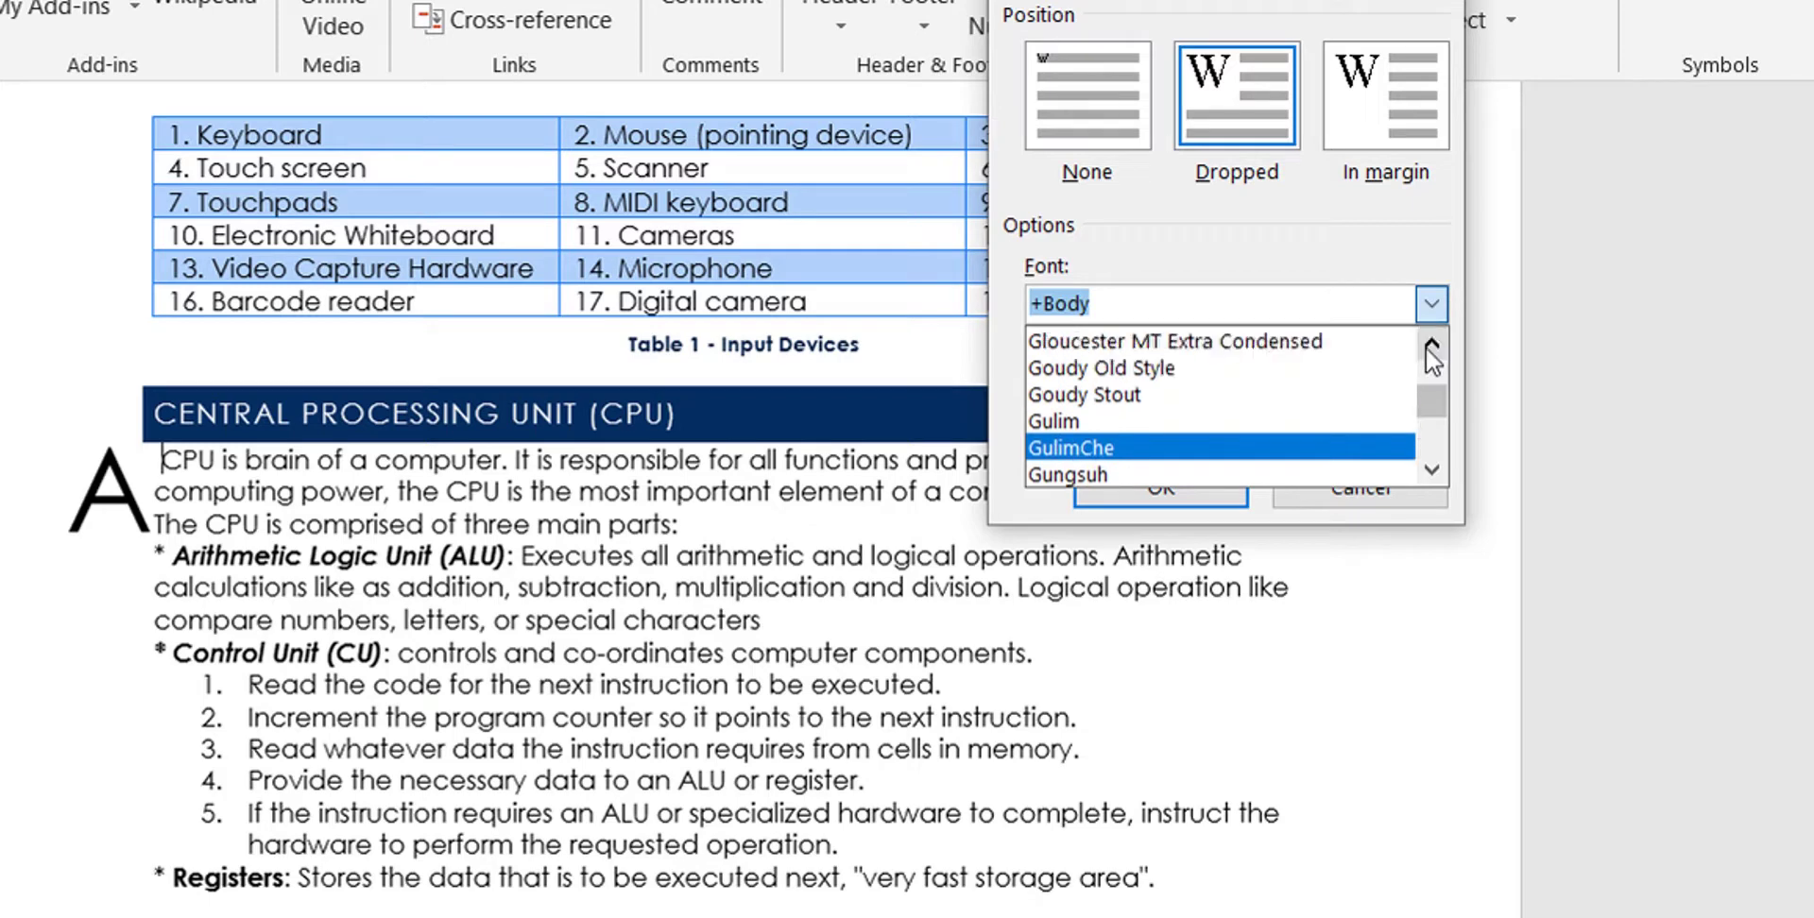
{"action": "left_click", "coordinate": [1428, 345]}
{"action": "left_click", "coordinate": [1429, 345]}
{"action": "left_click", "coordinate": [1429, 345]}
{"action": "left_click", "coordinate": [1429, 344]}
{"action": "left_click", "coordinate": [1428, 345]}
{"action": "left_click", "coordinate": [1428, 345]}
{"action": "scroll", "coordinate": [1425, 380], "scroll_direction": "up", "scroll_amount": 2}
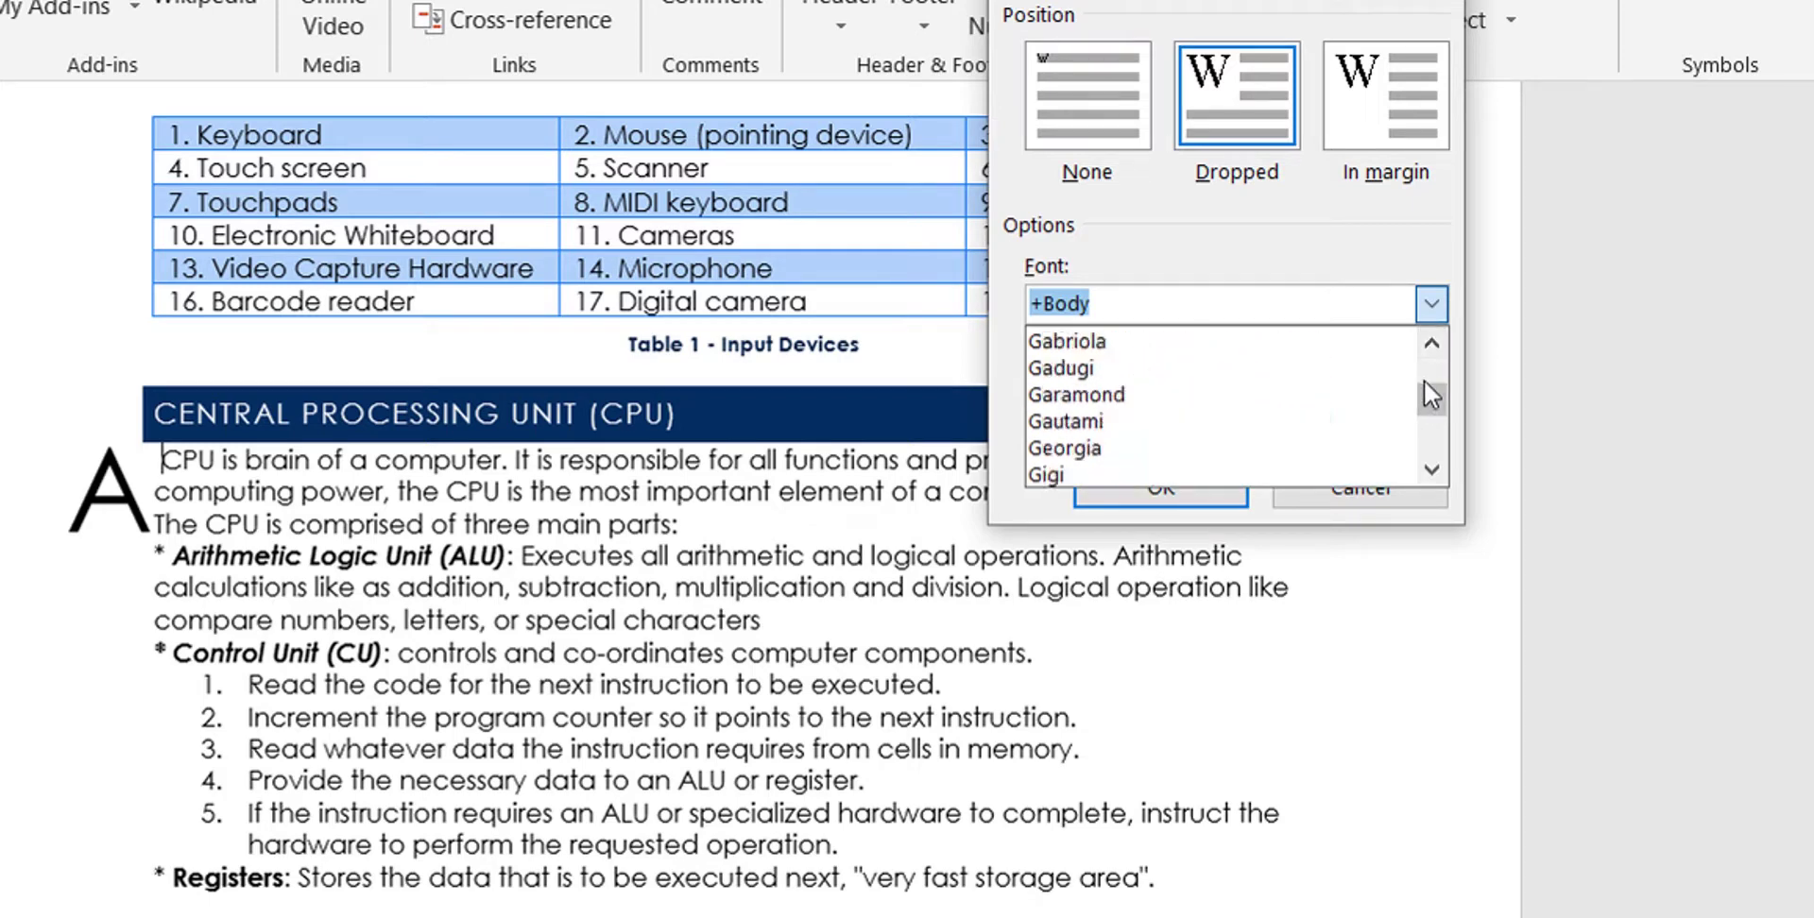
{"action": "left_click", "coordinate": [1290, 395]}
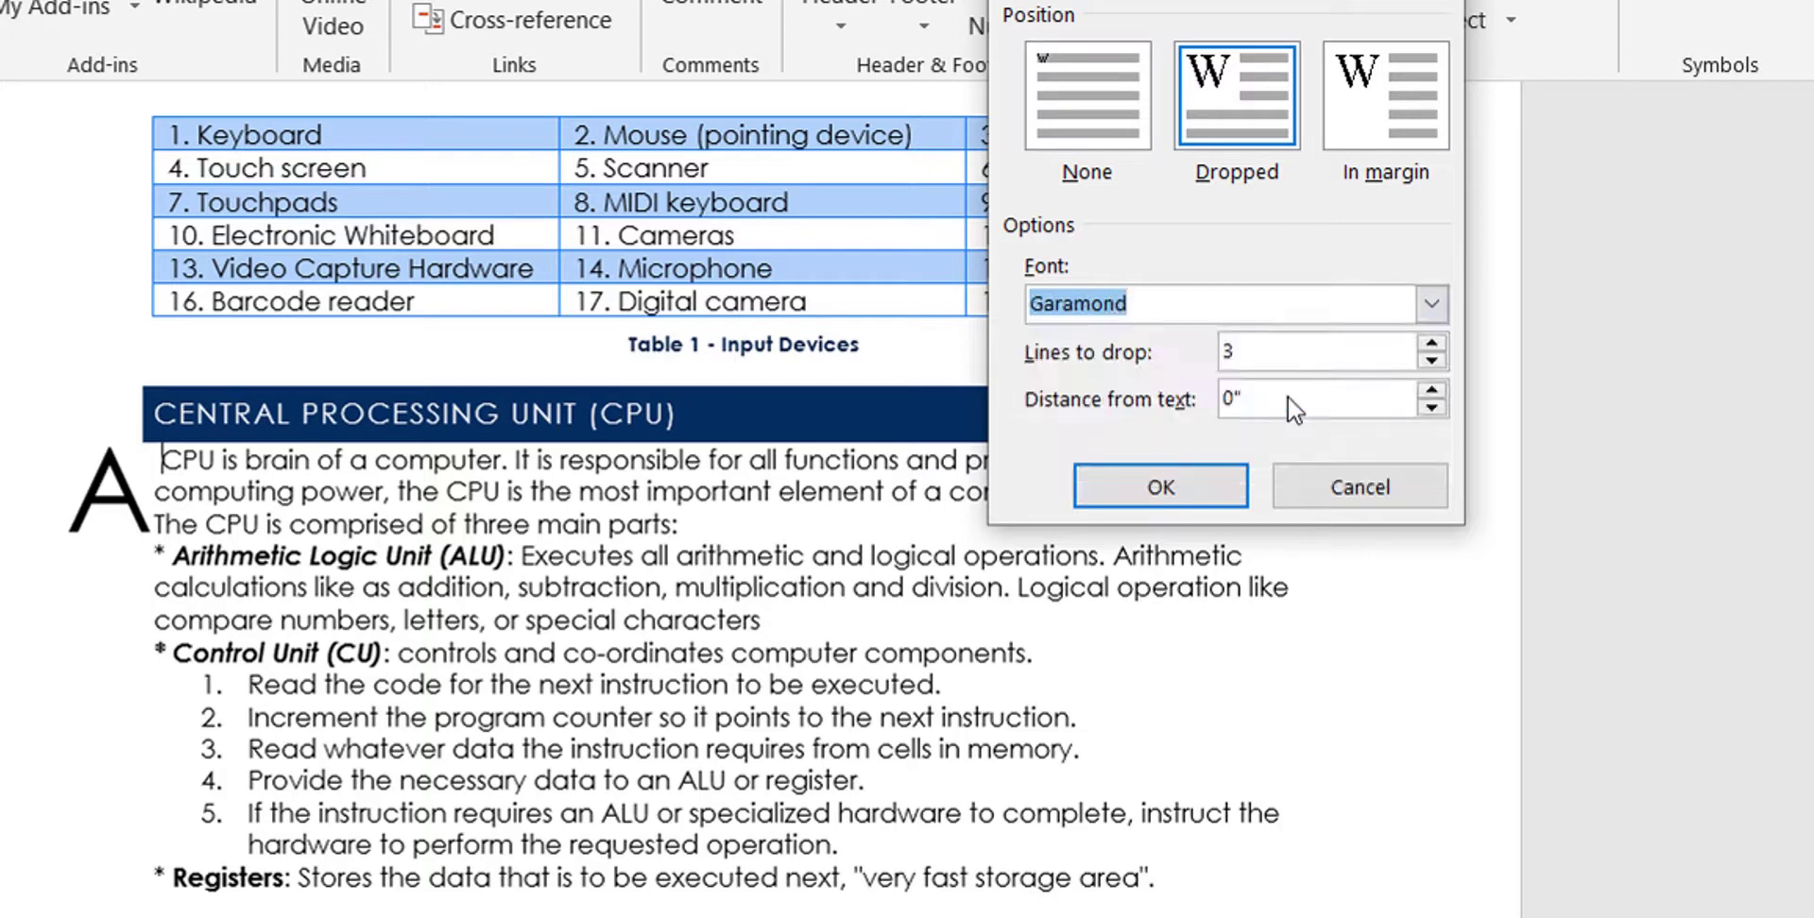
- Set the drop cap to 2 lines with 0.1" distance from text and apply it
{"action": "left_click", "coordinate": [1147, 303]}
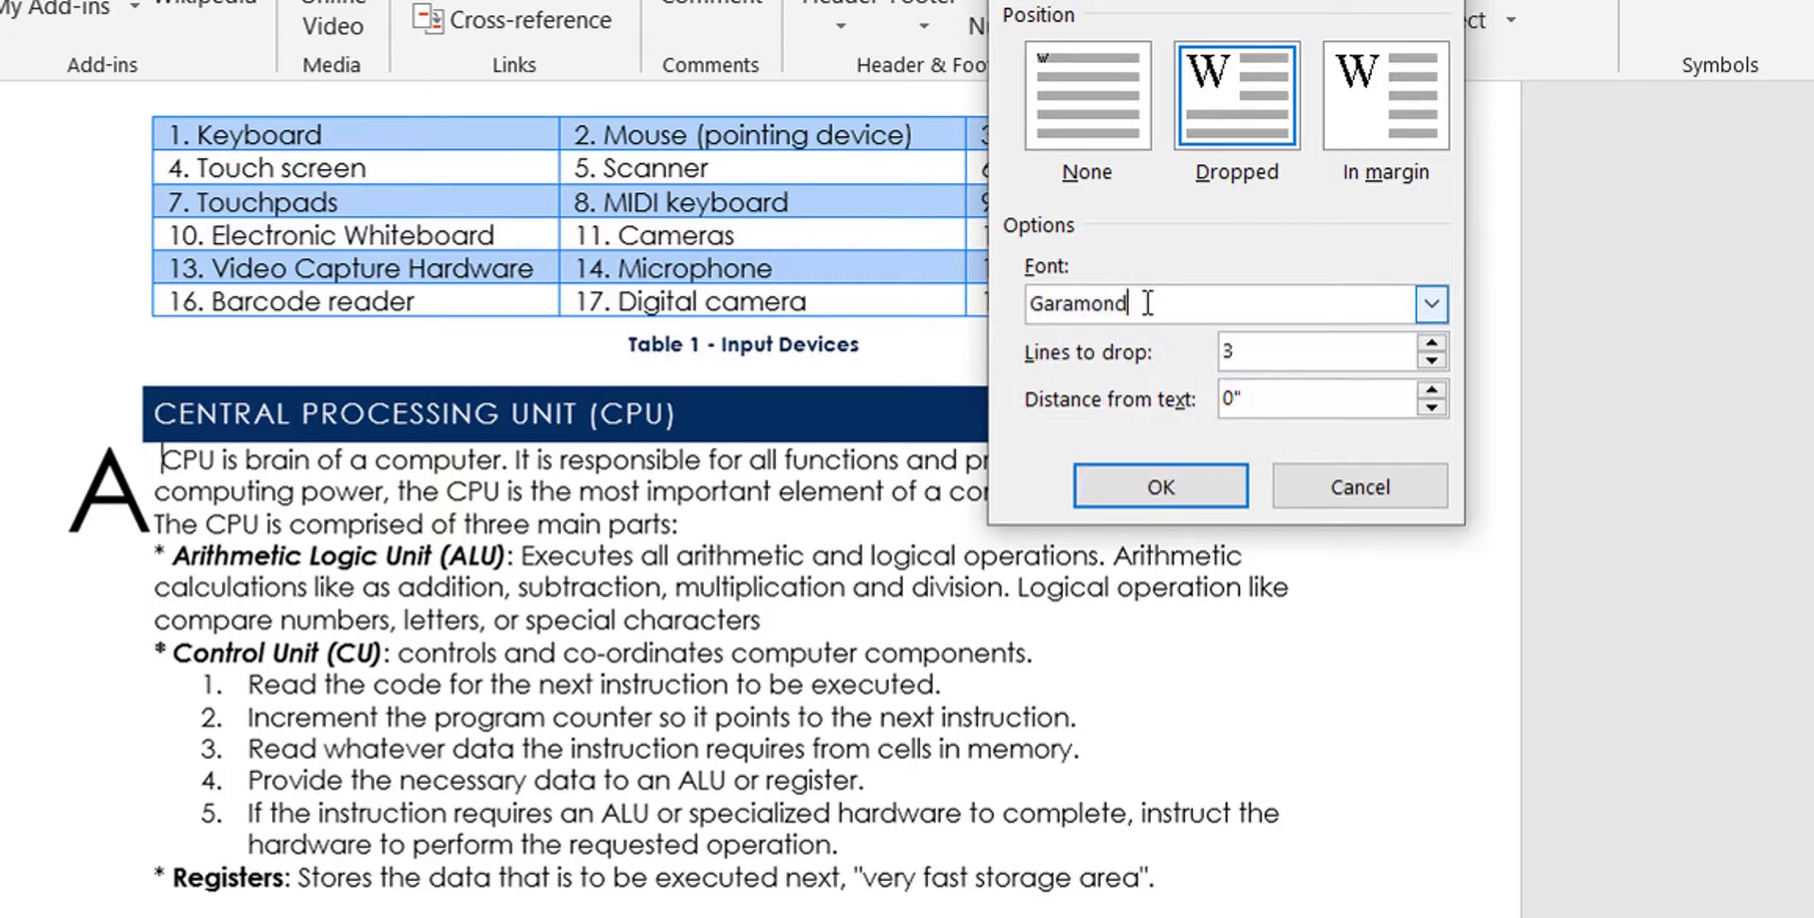
{"action": "left_click", "coordinate": [1431, 365]}
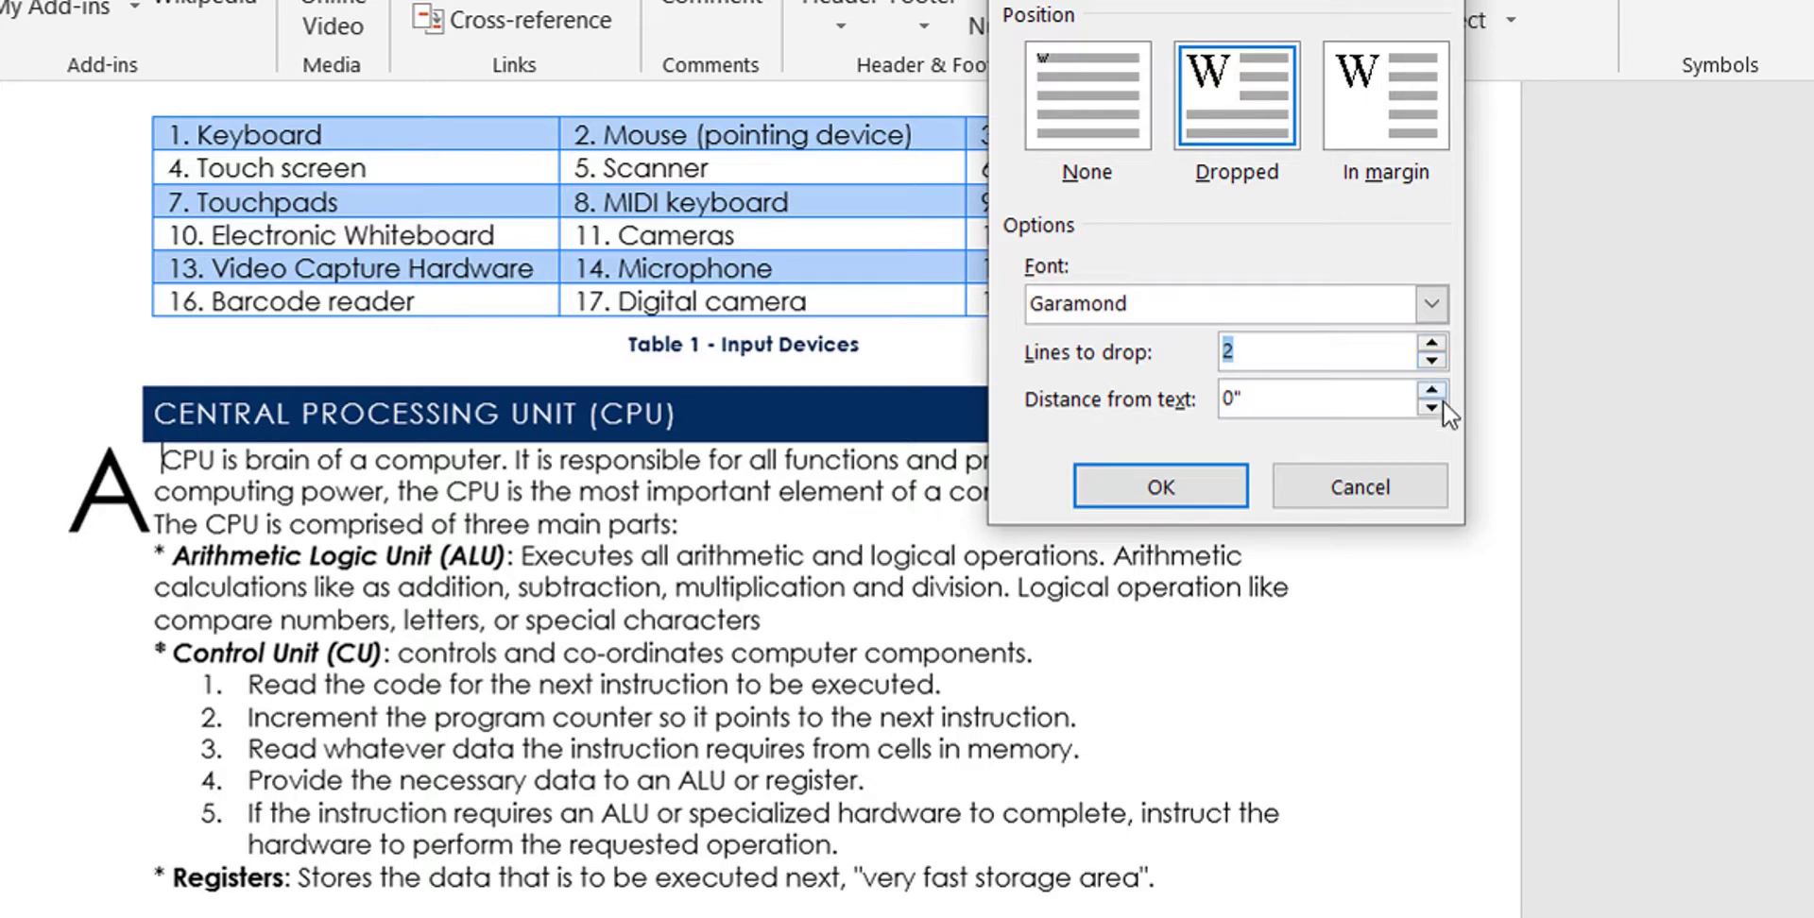
{"action": "left_click", "coordinate": [1432, 390]}
{"action": "left_click", "coordinate": [1214, 480]}
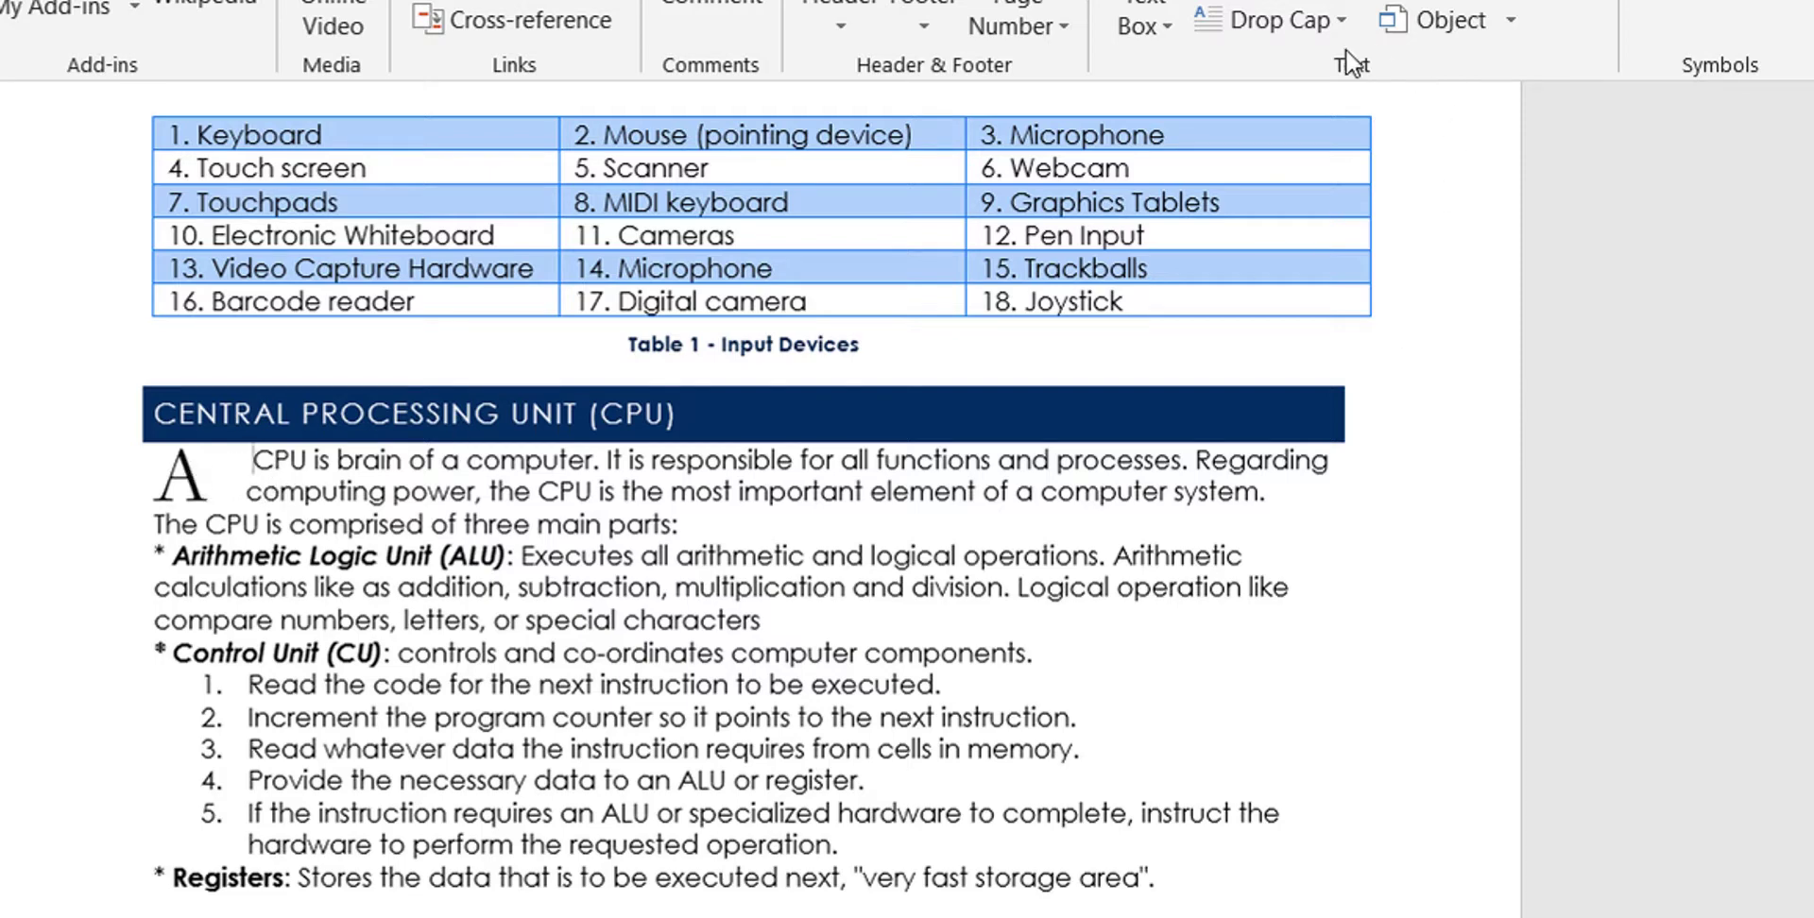
- Reduce the drop cap's distance from text to 0"
{"action": "left_click", "coordinate": [1325, 22]}
{"action": "left_click", "coordinate": [1304, 326]}
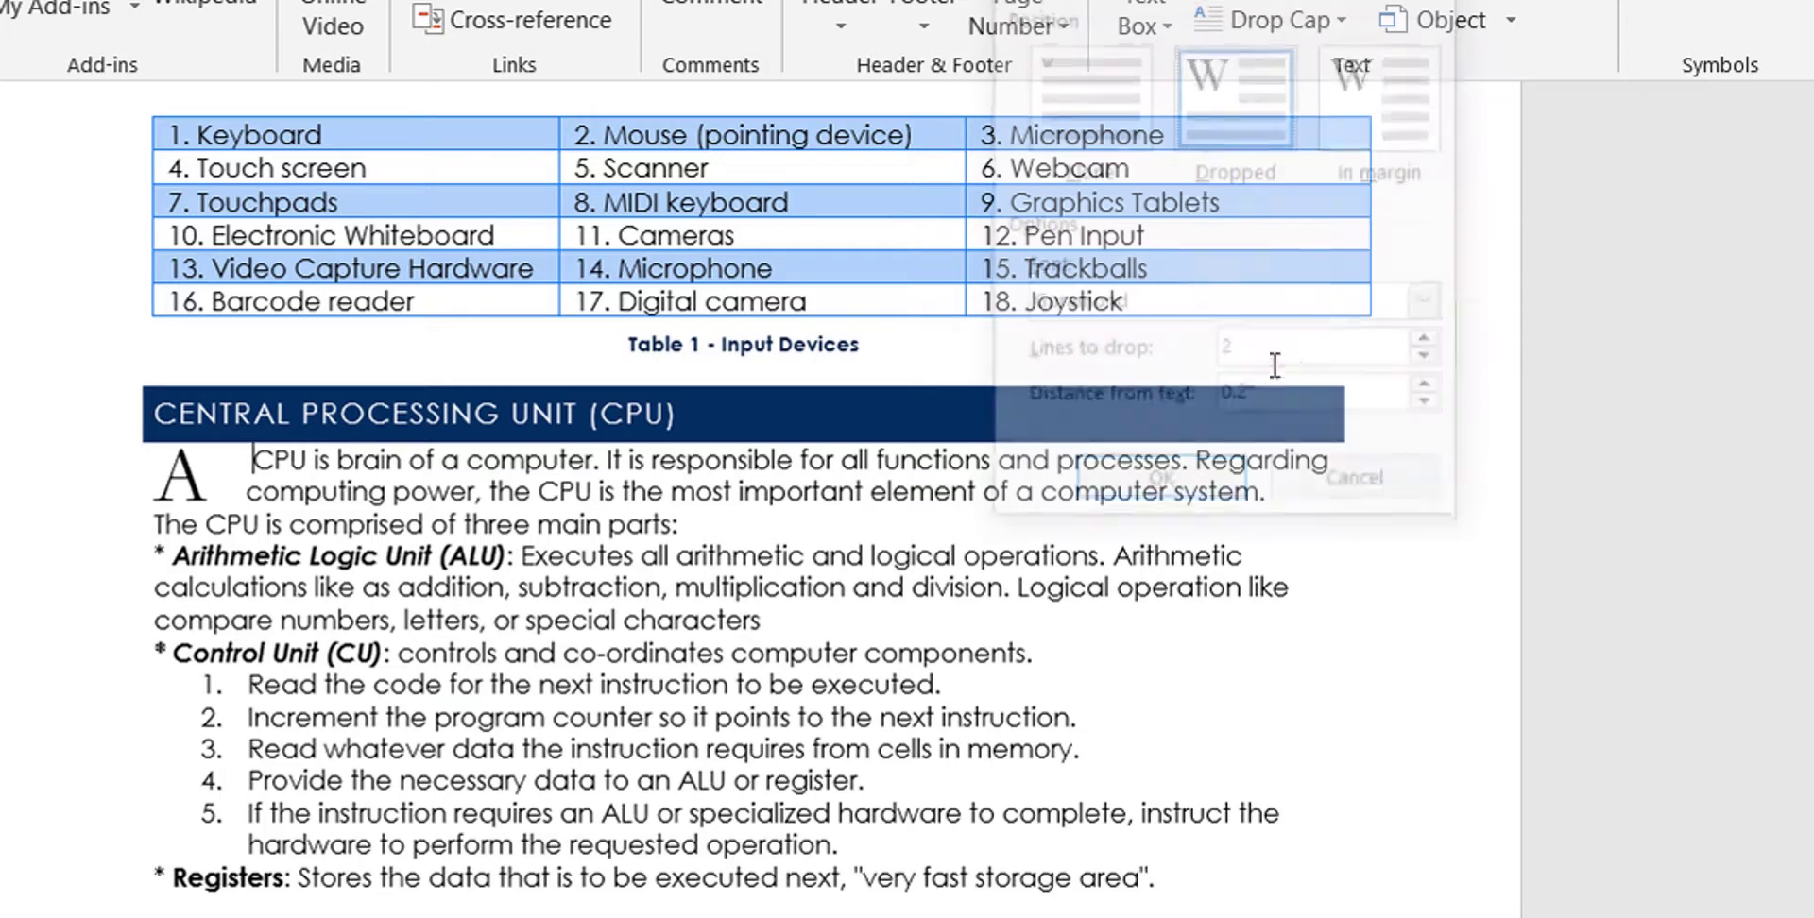
{"action": "left_click", "coordinate": [1430, 406]}
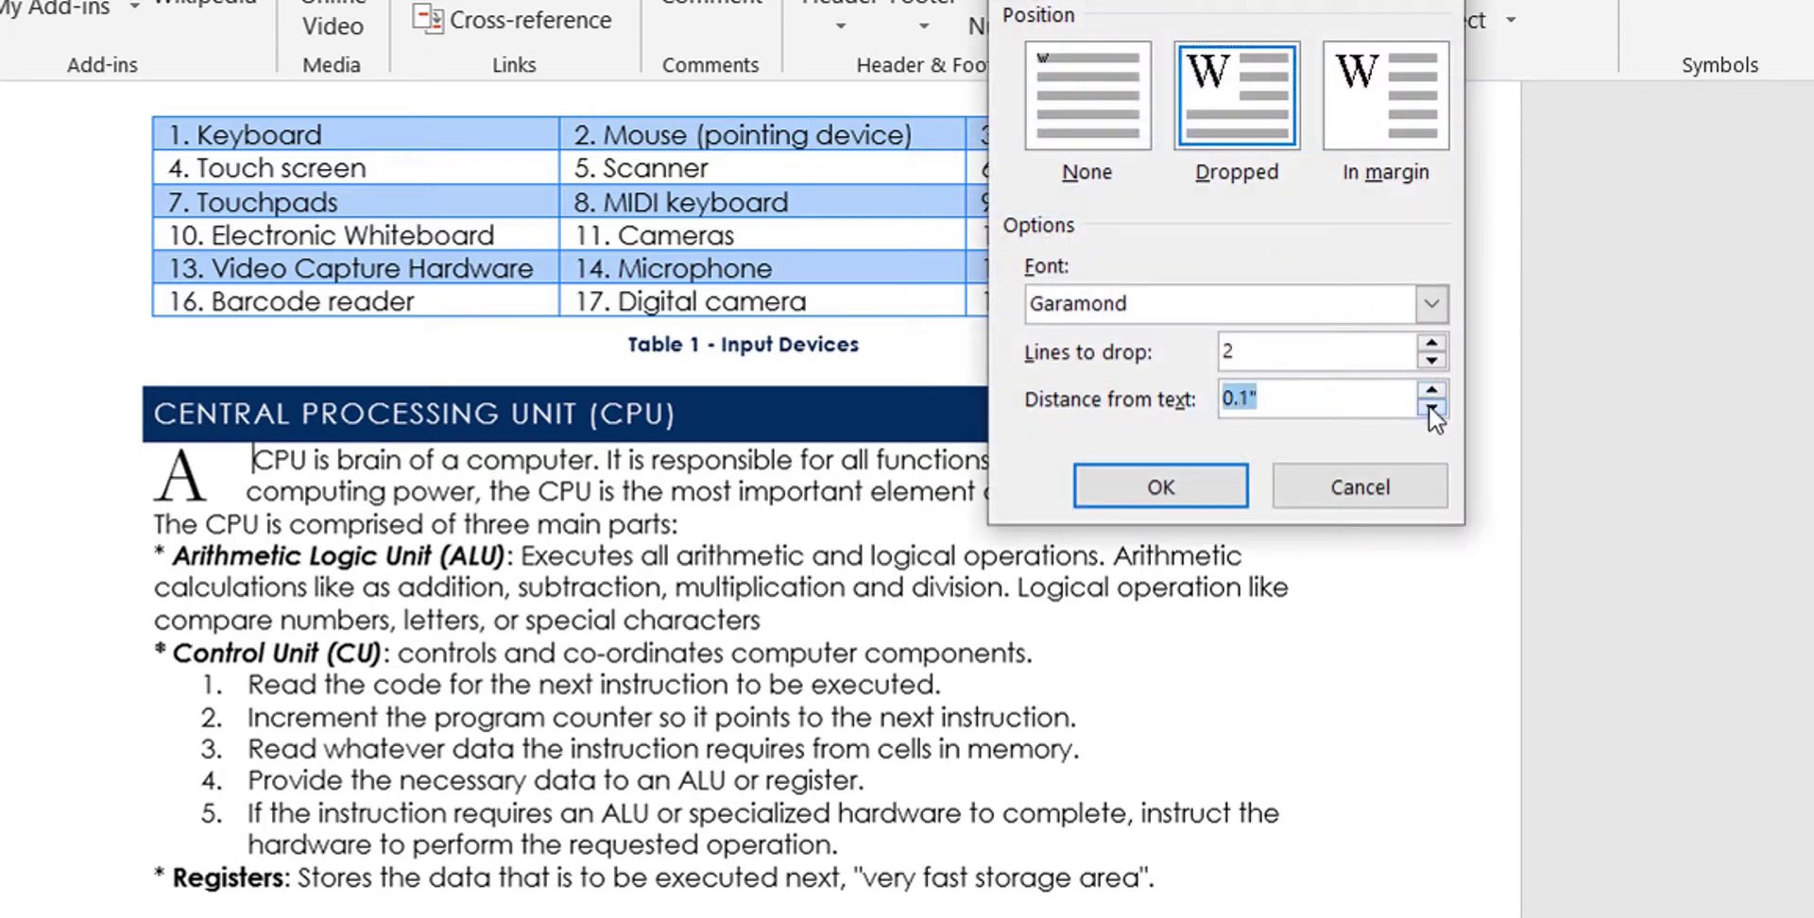
{"action": "left_click", "coordinate": [1430, 406]}
{"action": "left_click", "coordinate": [1176, 481]}
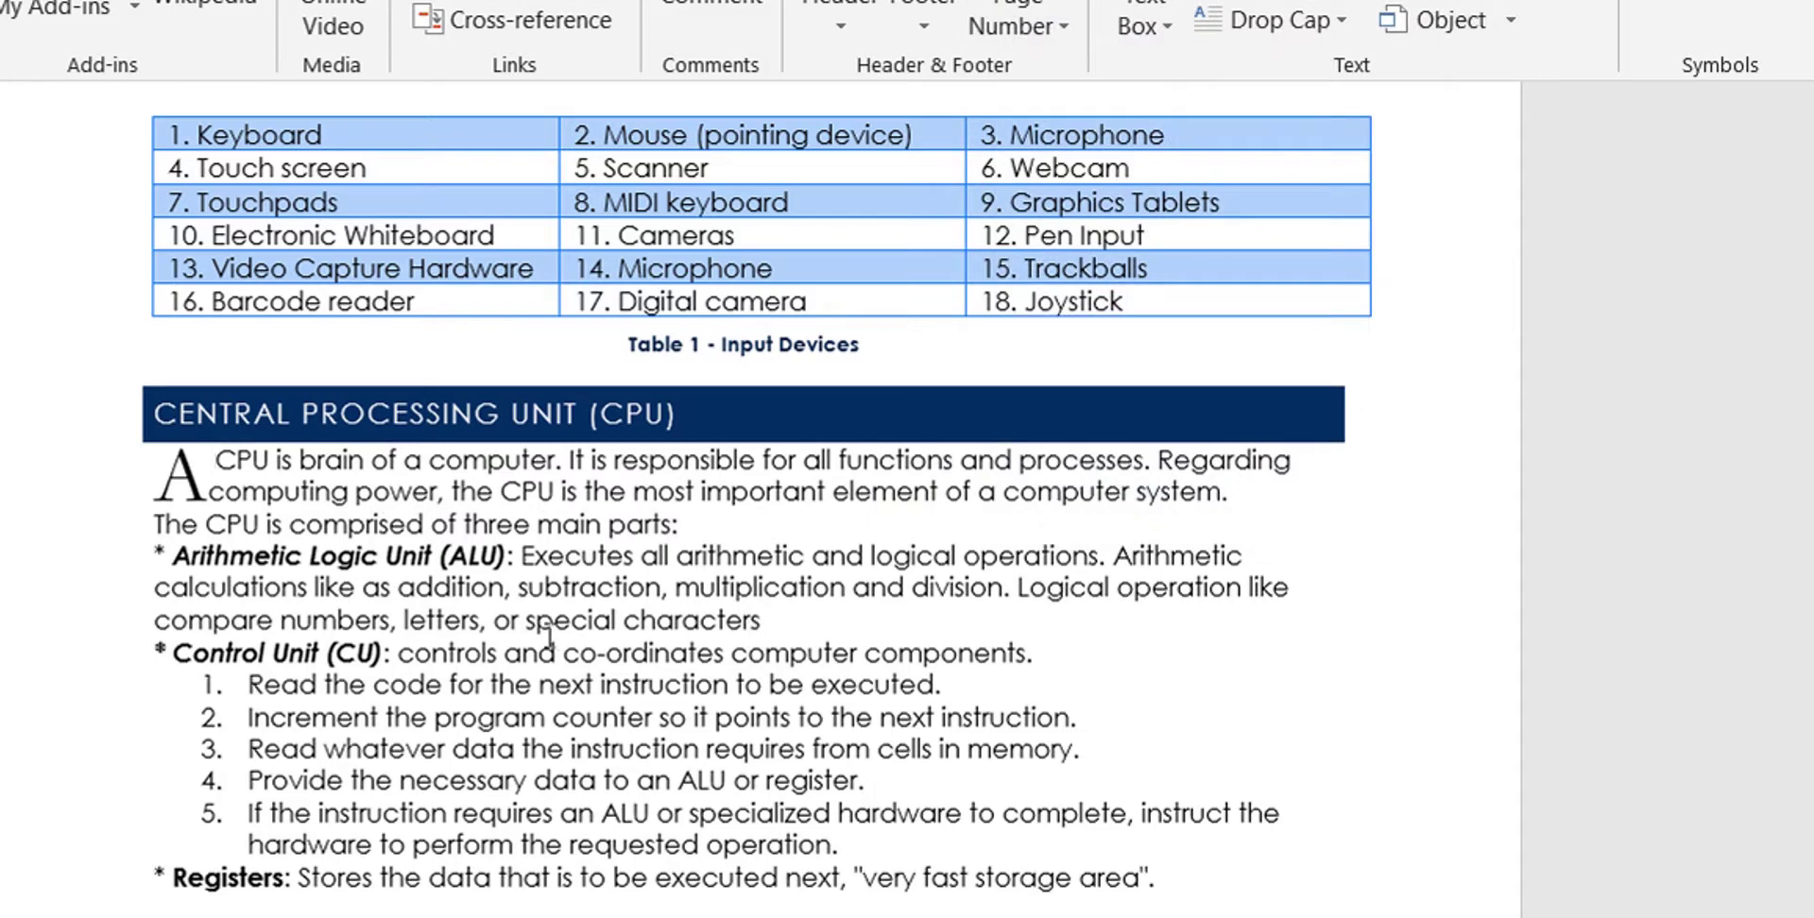
- Make the capital an In margin French Script MT drop cap, 5 lines, 0.2" from text
{"action": "left_click", "coordinate": [1312, 27]}
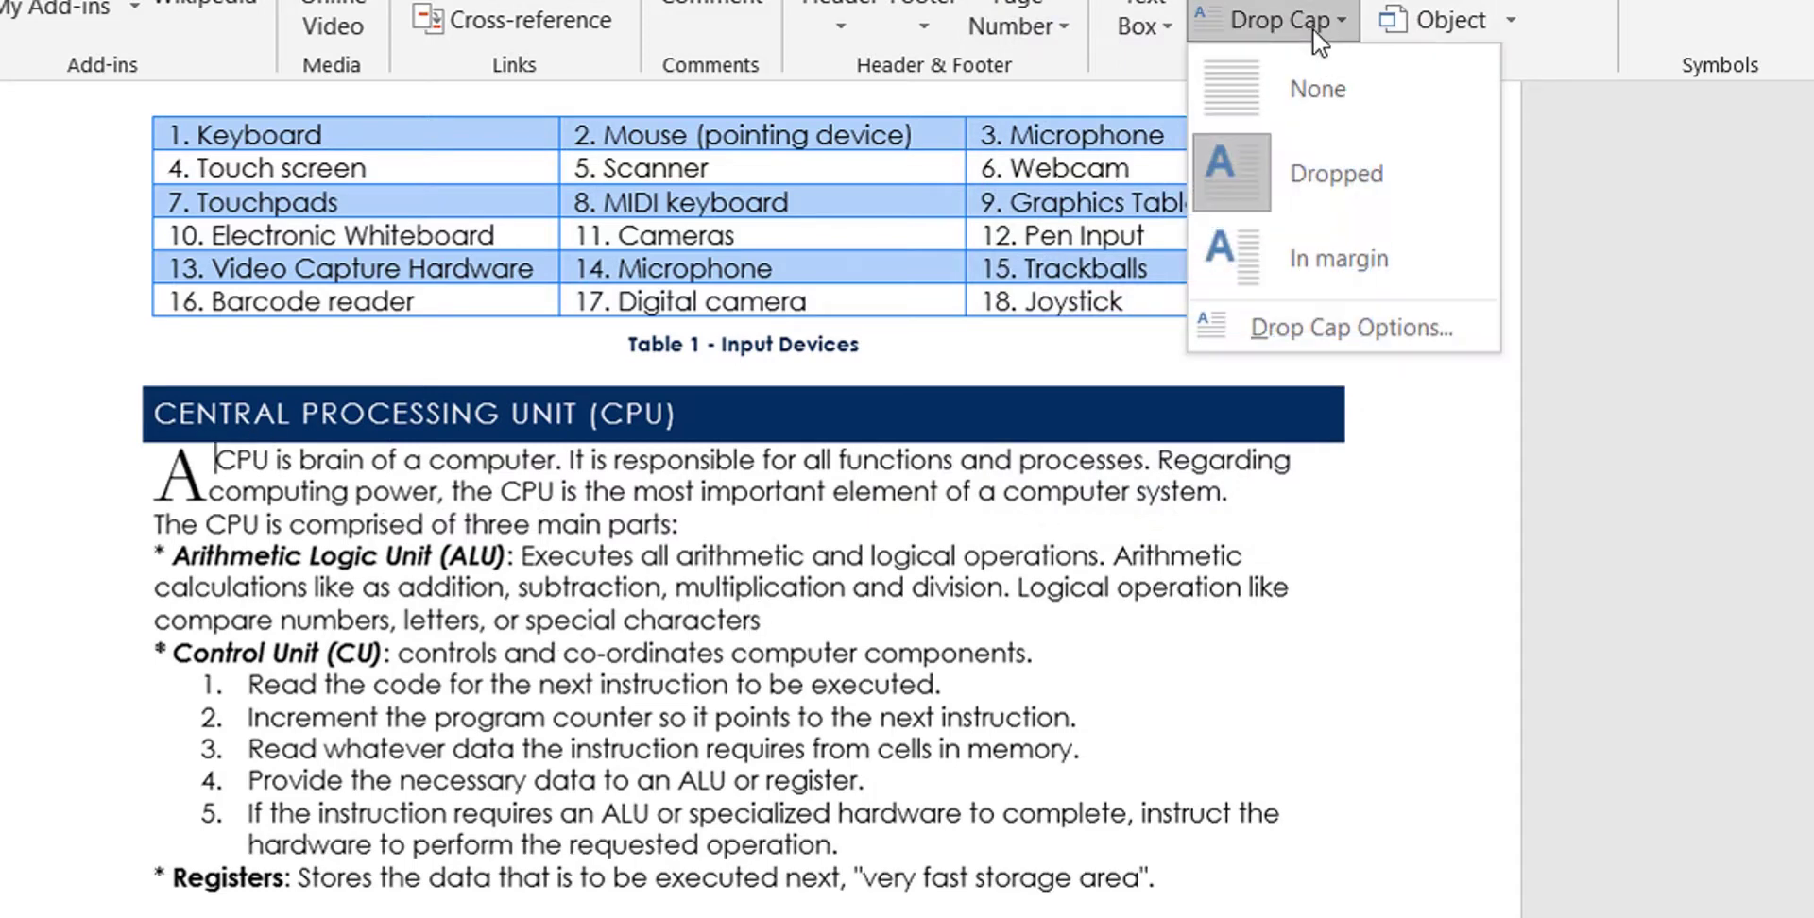
{"action": "left_click", "coordinate": [1334, 316]}
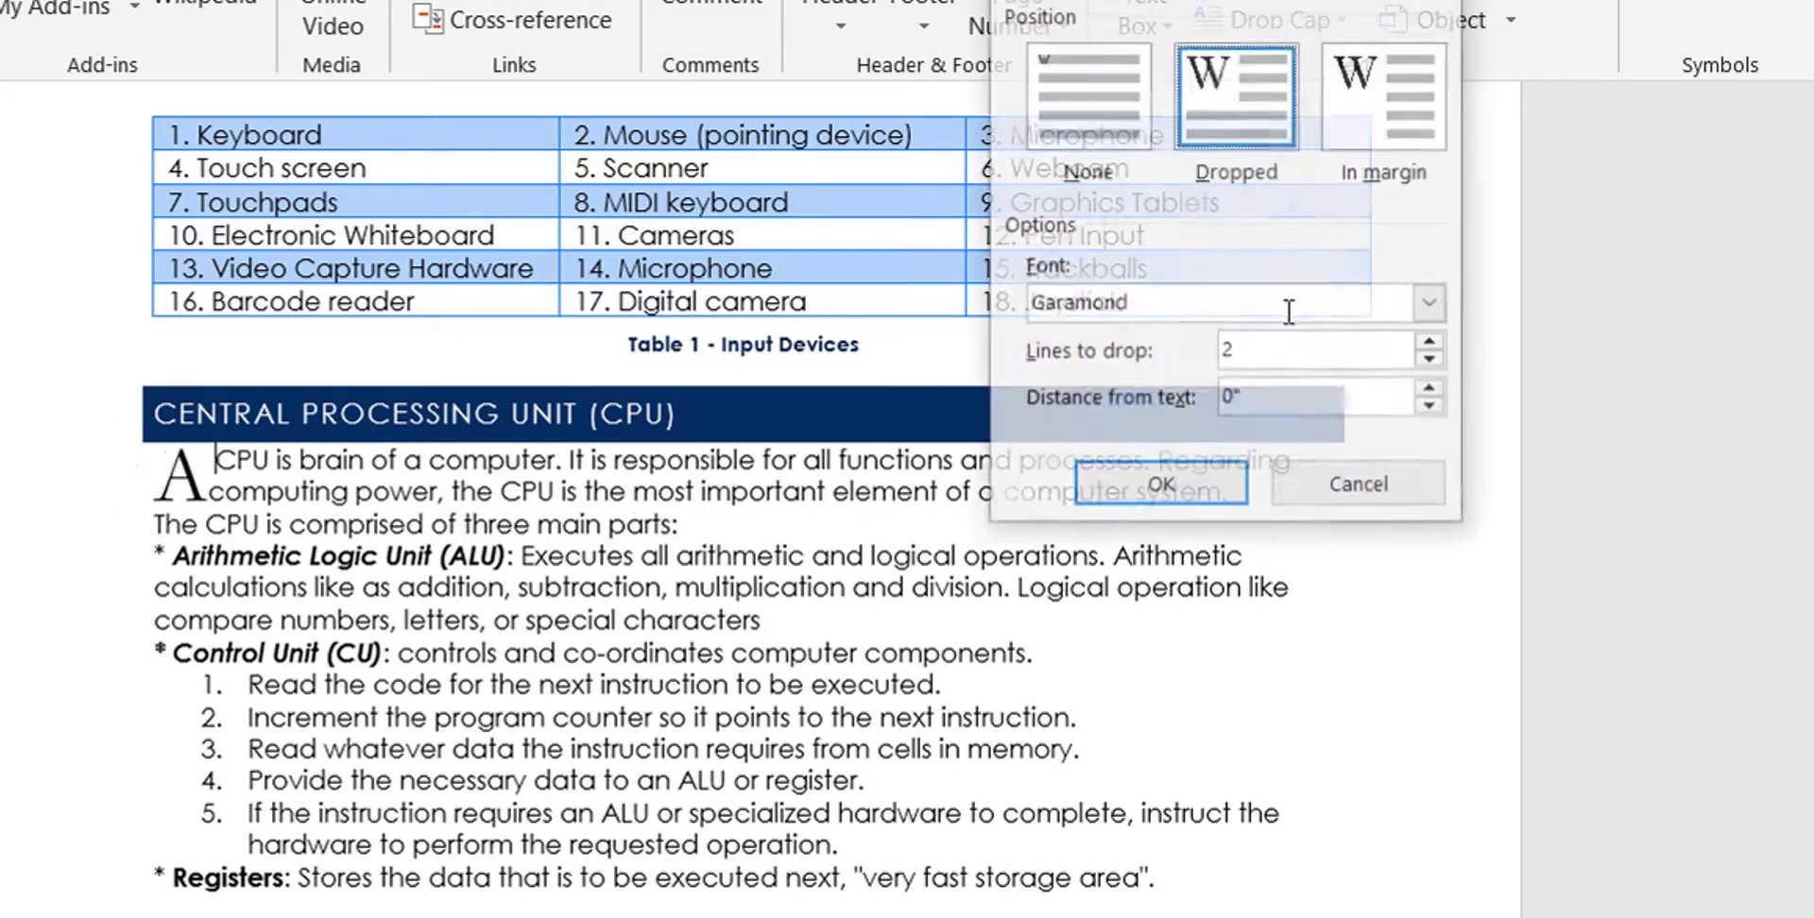
{"action": "left_click", "coordinate": [1391, 99]}
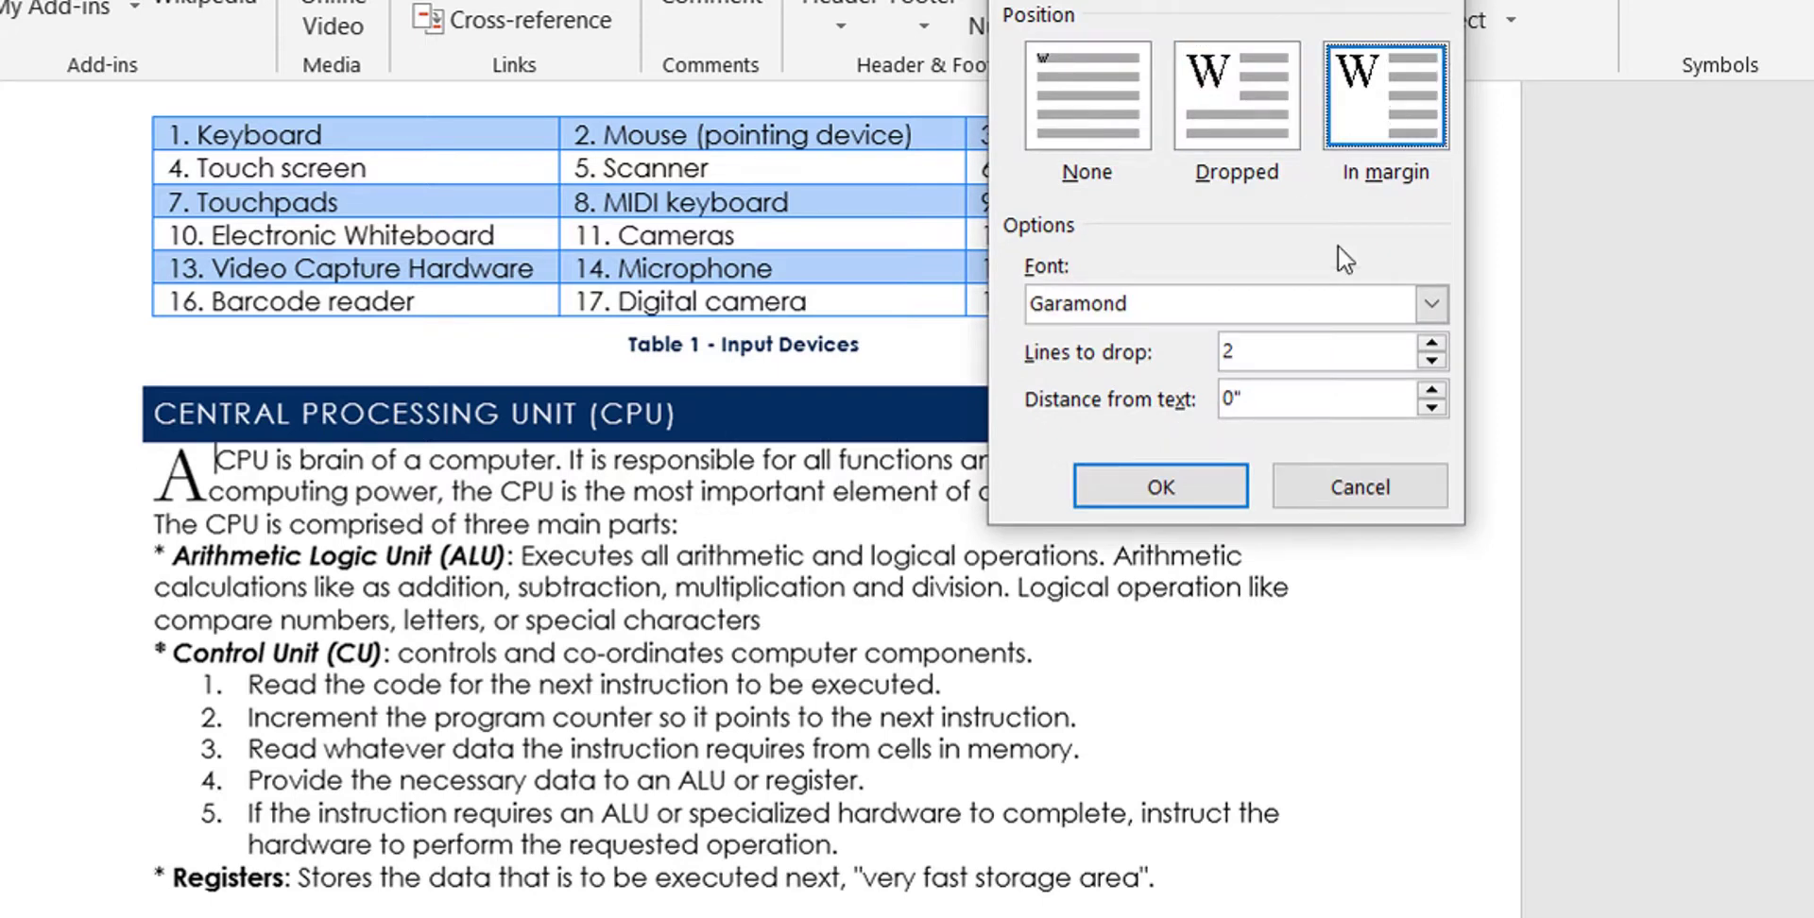
{"action": "left_click", "coordinate": [1432, 293]}
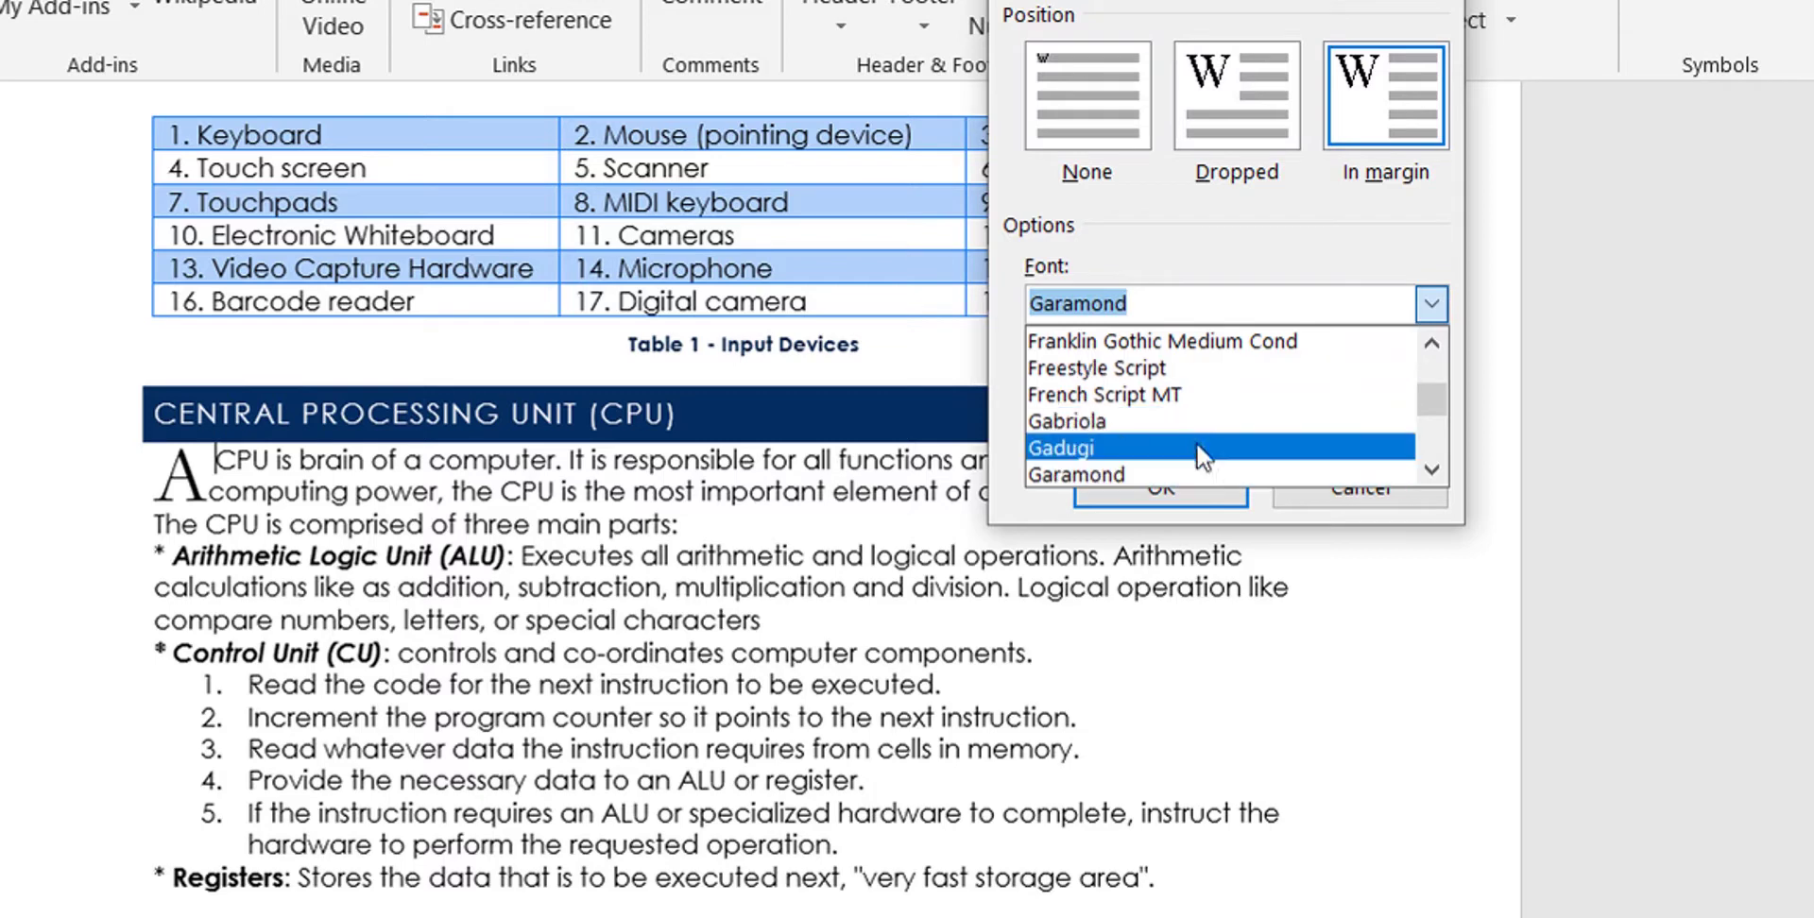
{"action": "left_click", "coordinate": [1182, 396]}
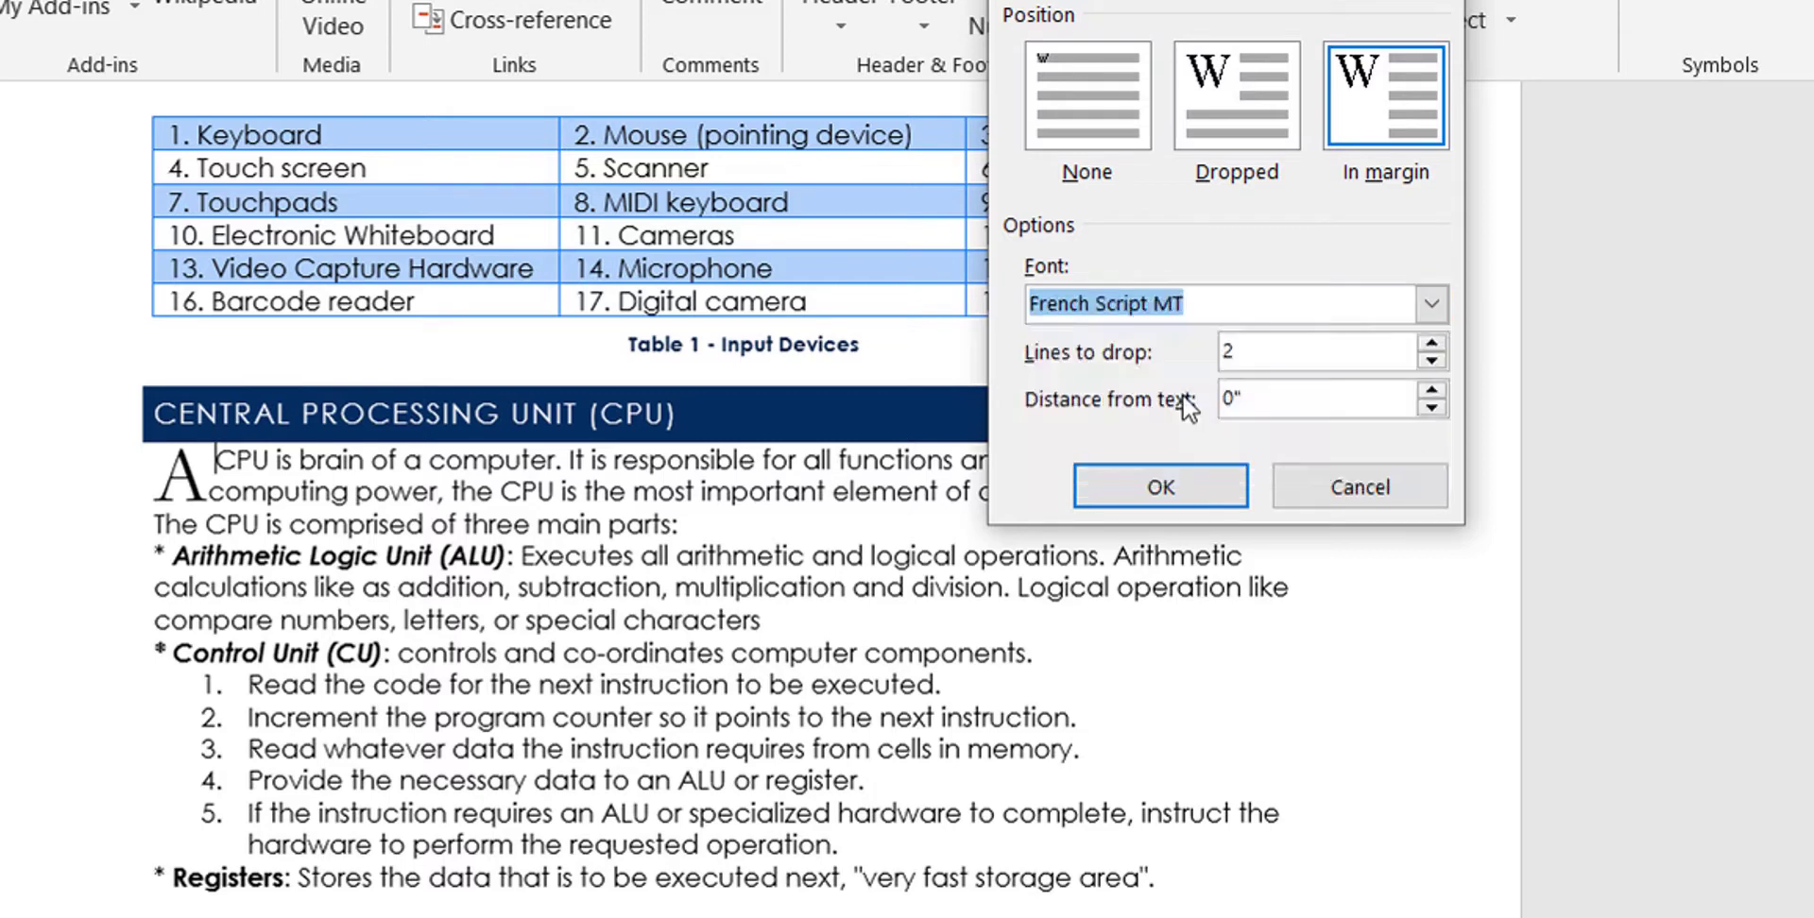
{"action": "left_click", "coordinate": [1434, 342]}
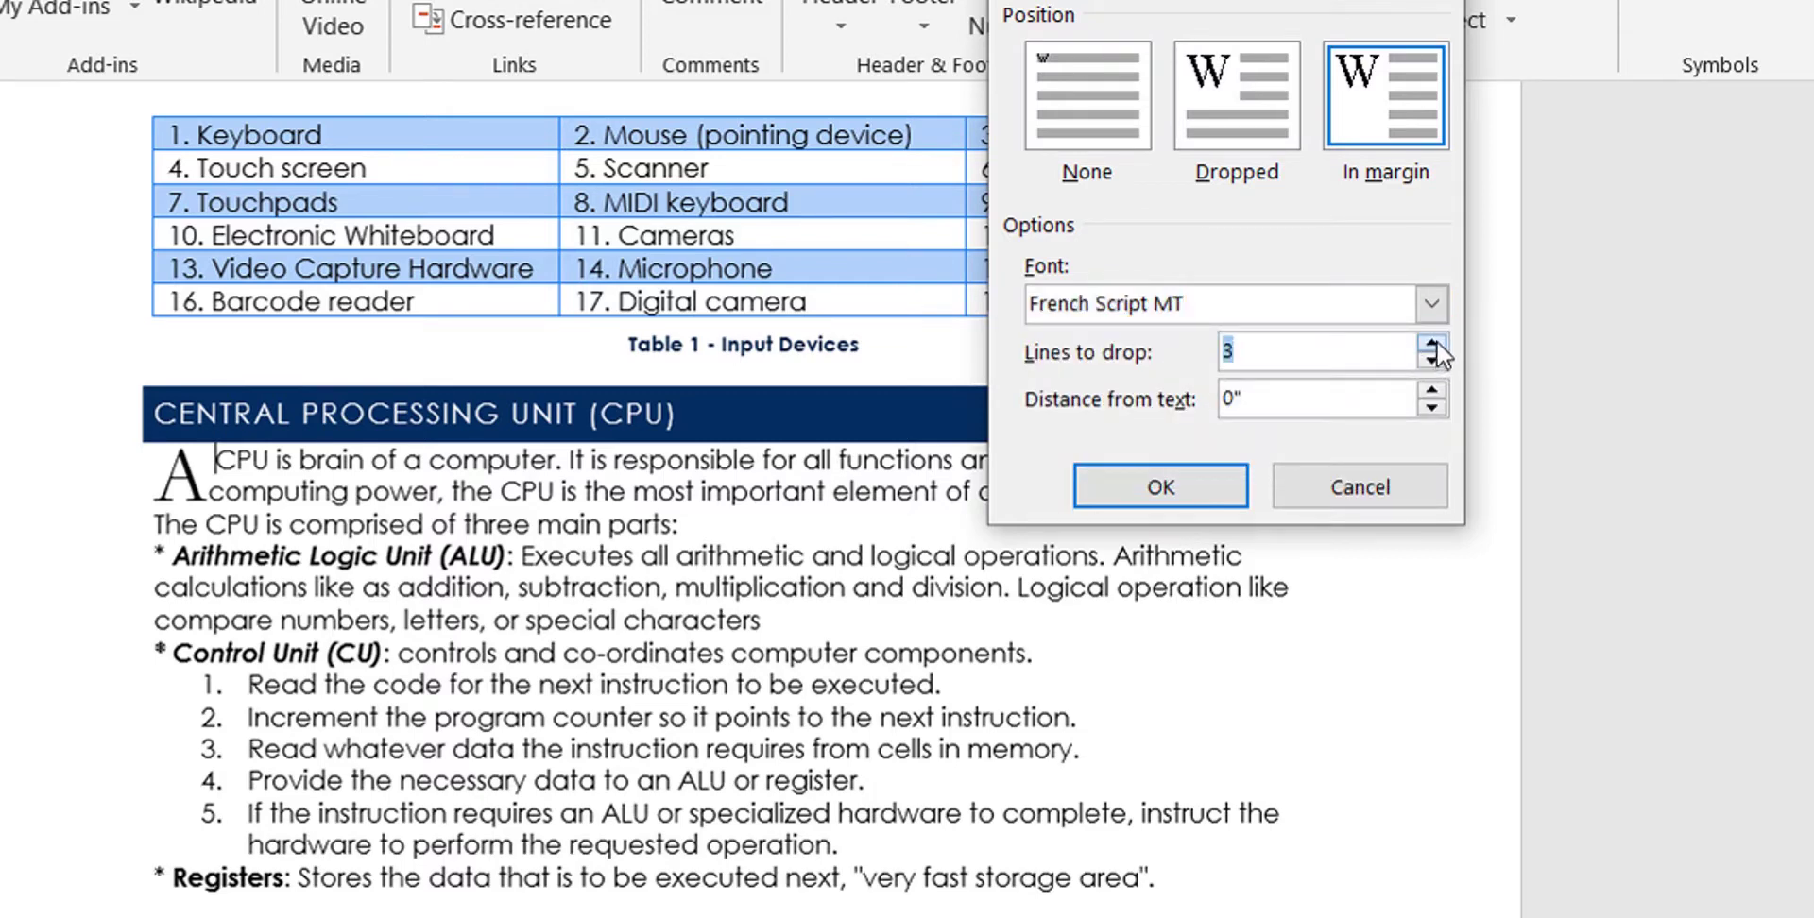
{"action": "left_click", "coordinate": [1436, 340]}
{"action": "left_click", "coordinate": [1436, 340]}
{"action": "left_click", "coordinate": [1432, 390]}
{"action": "left_click", "coordinate": [1433, 390]}
{"action": "left_click", "coordinate": [1192, 497]}
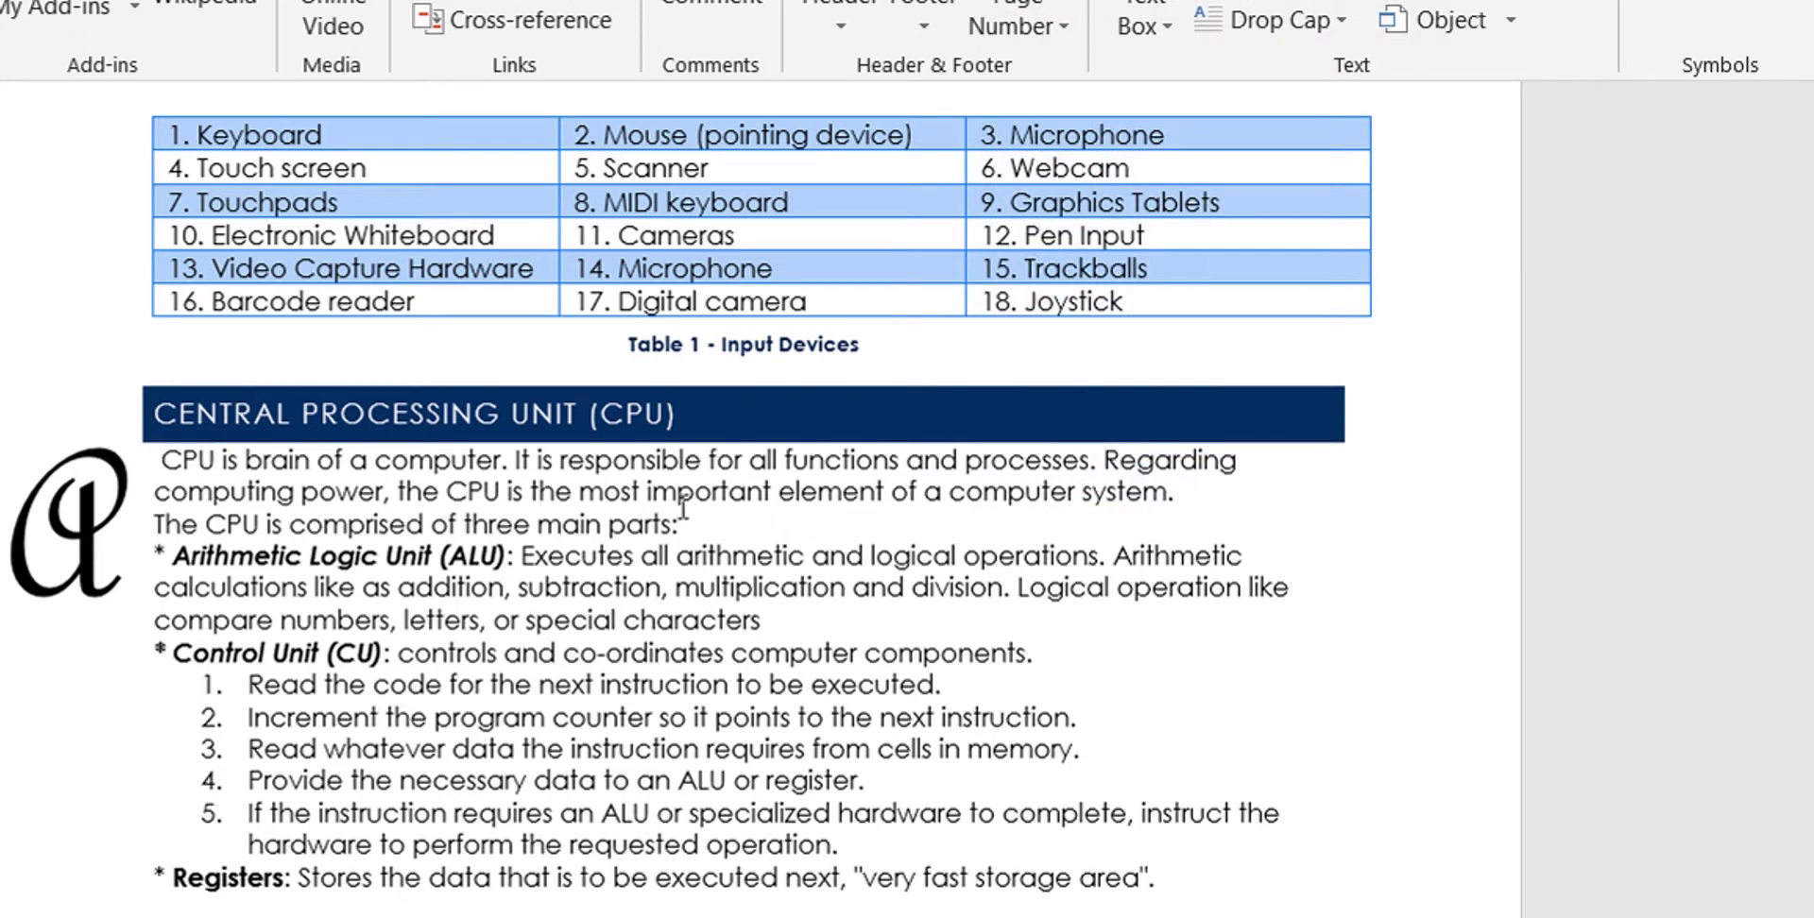
- Reduce the margin drop cap's distance from text to 0.1"
{"action": "left_click", "coordinate": [1257, 23]}
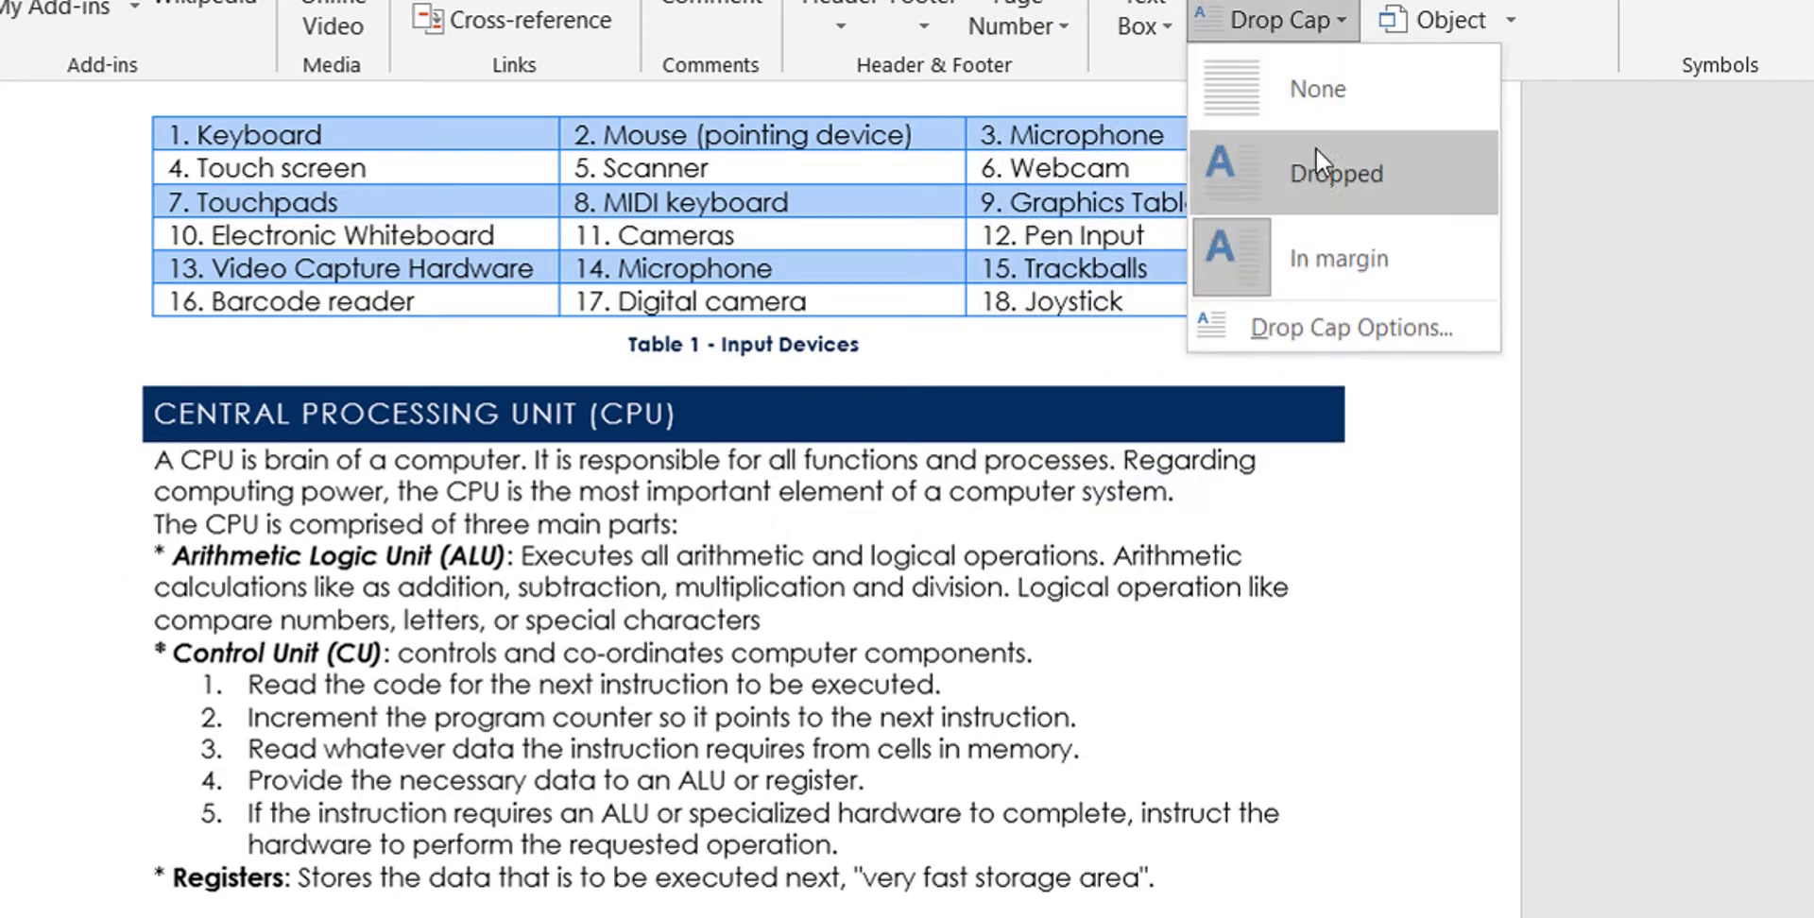
{"action": "left_click", "coordinate": [1357, 316]}
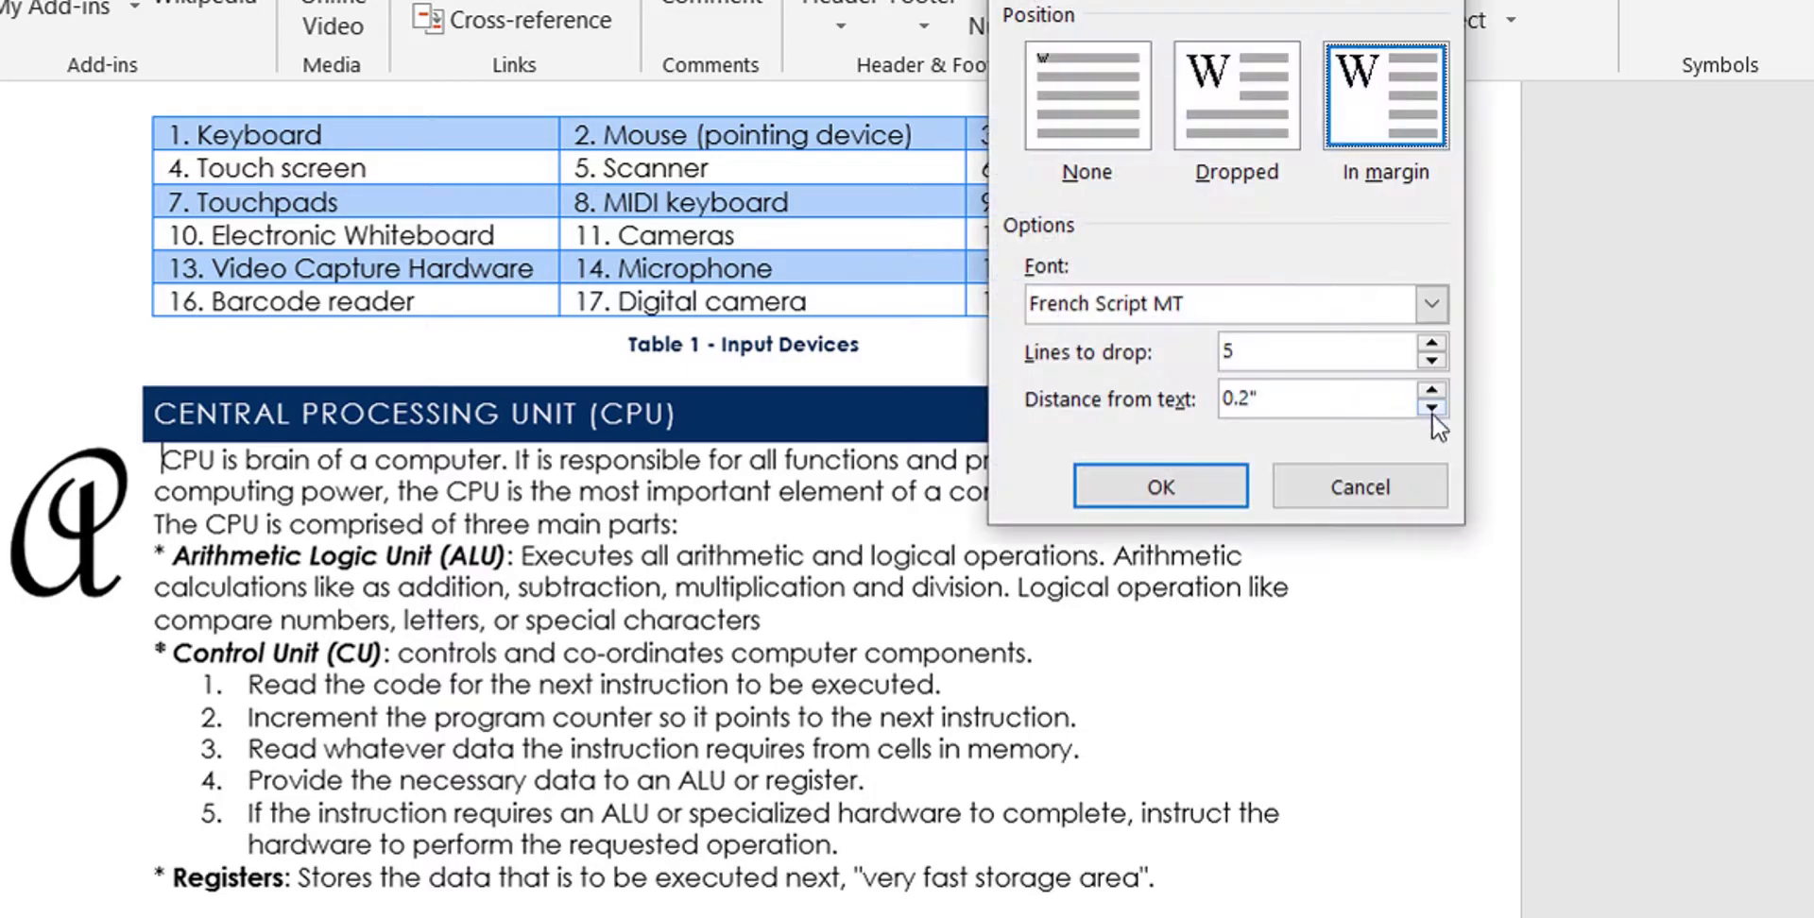
{"action": "left_click", "coordinate": [1432, 408]}
{"action": "left_click", "coordinate": [1226, 477]}
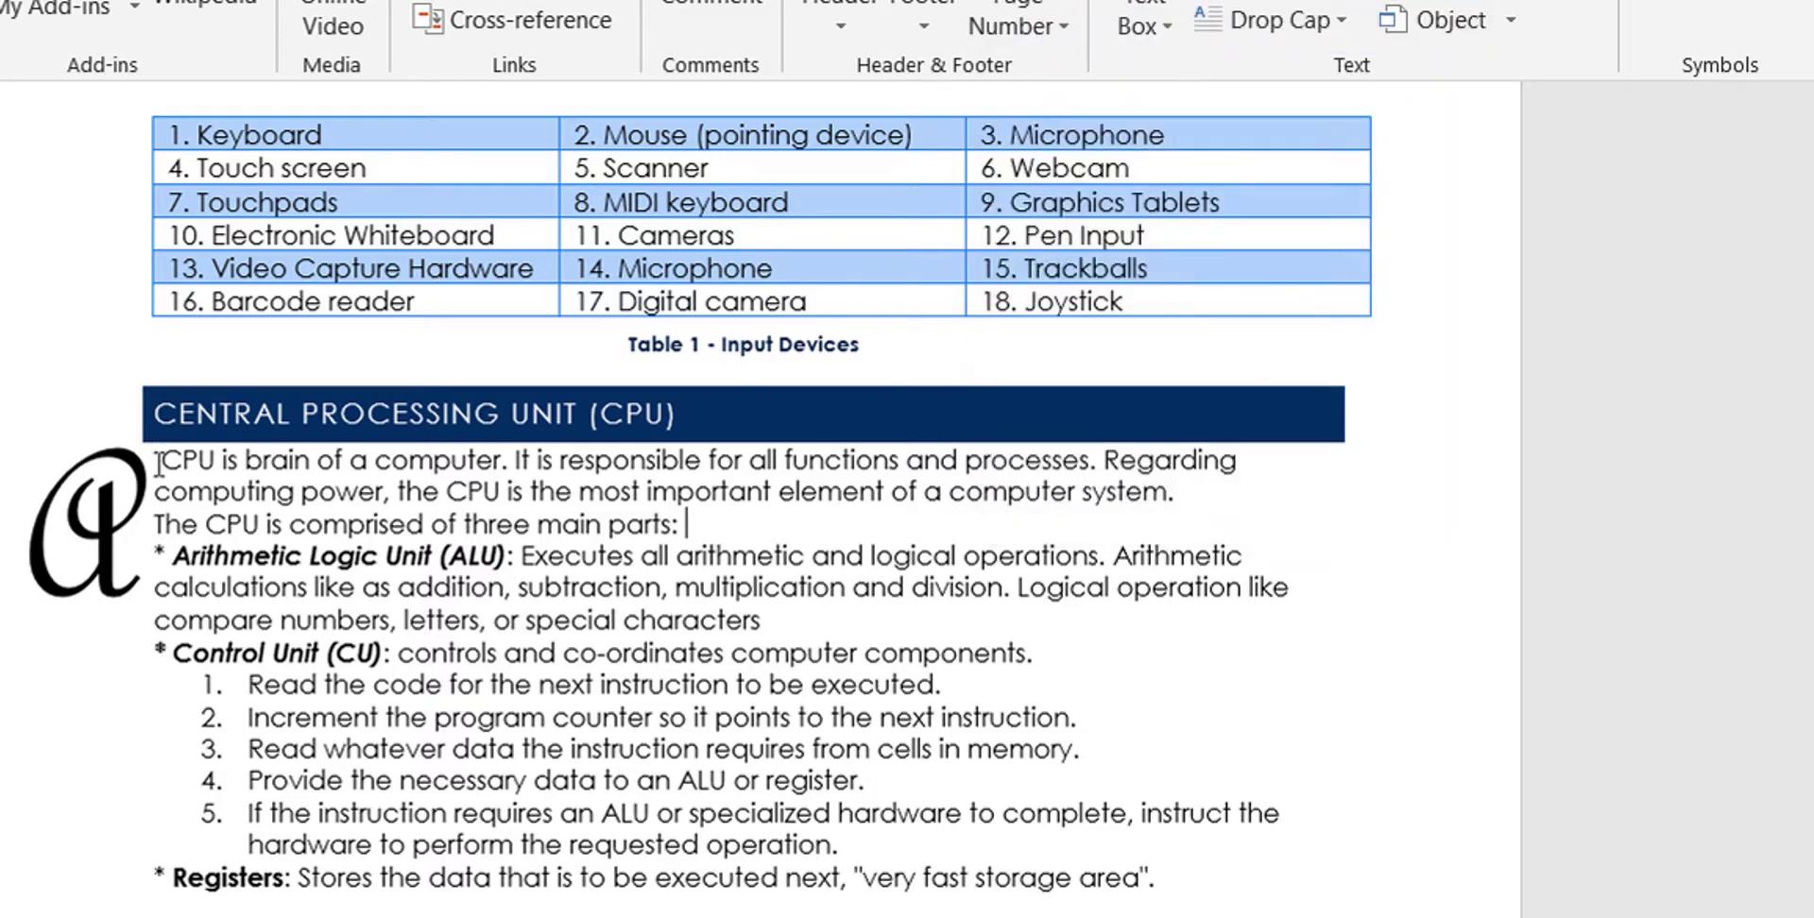
{"action": "left_click", "coordinate": [698, 653]}
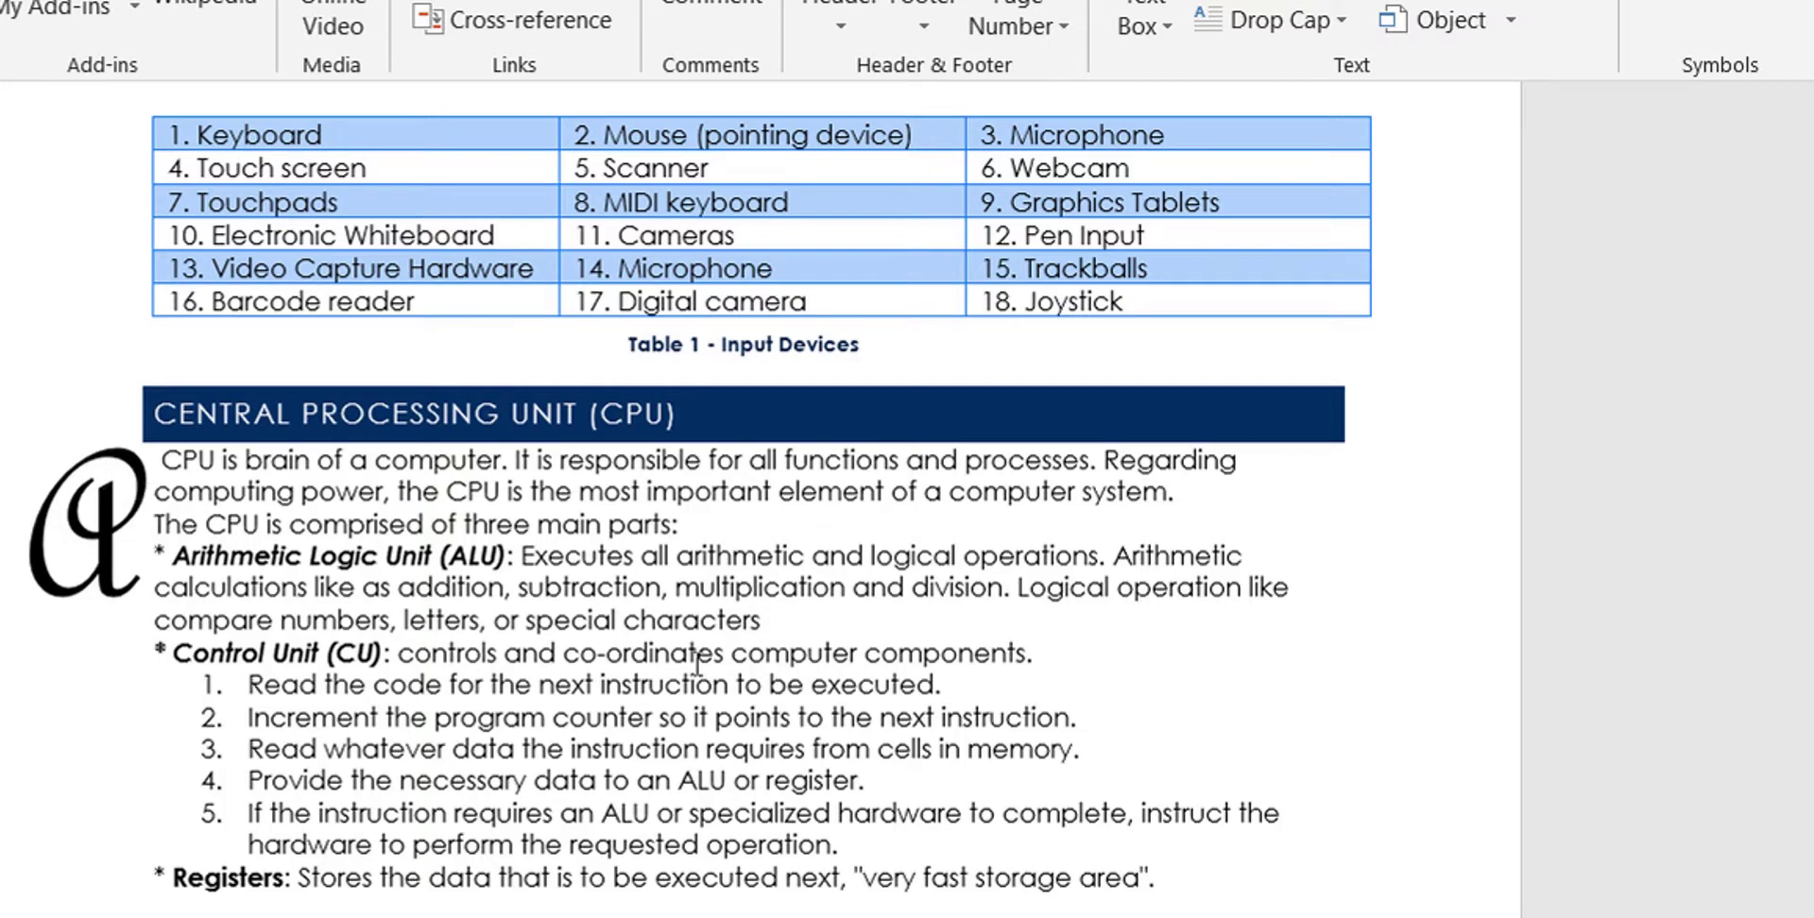